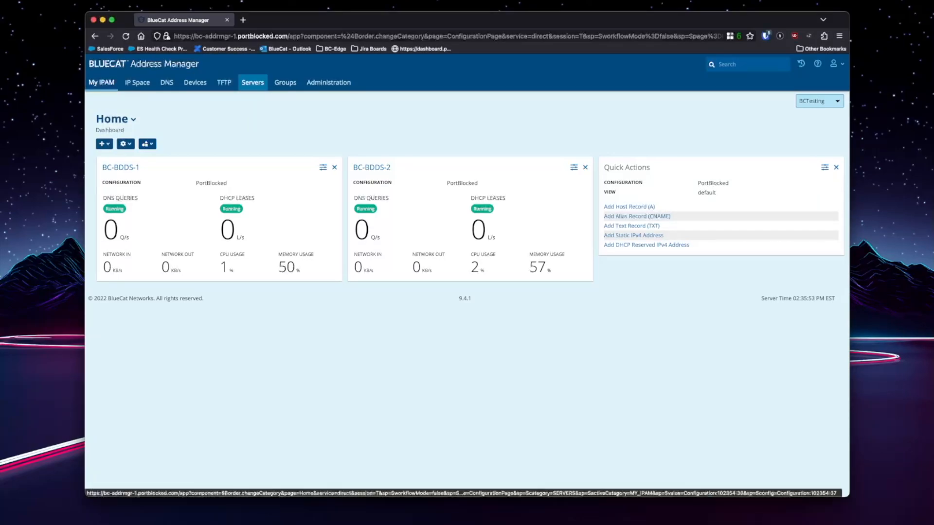
Add a server group named DHCP to the BCTesting configuration and continue to another new group
click(252, 83)
click(286, 147)
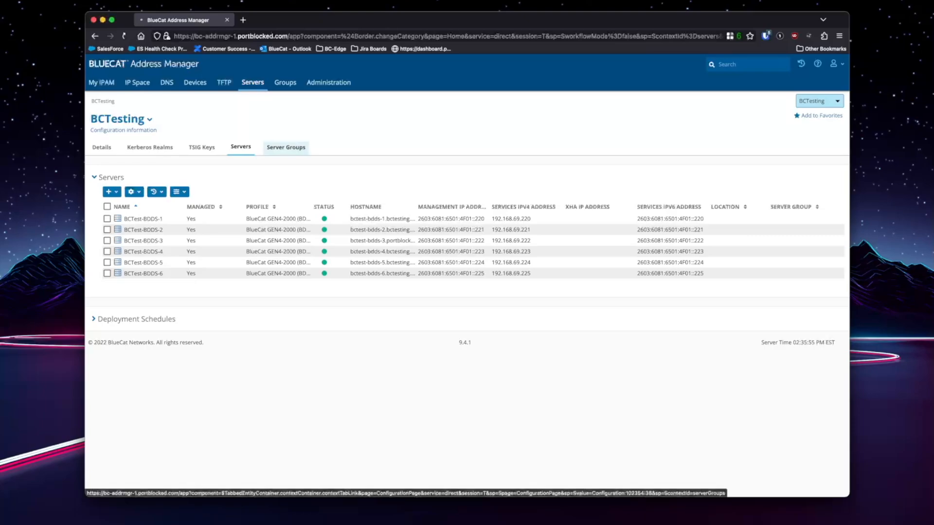
click(110, 191)
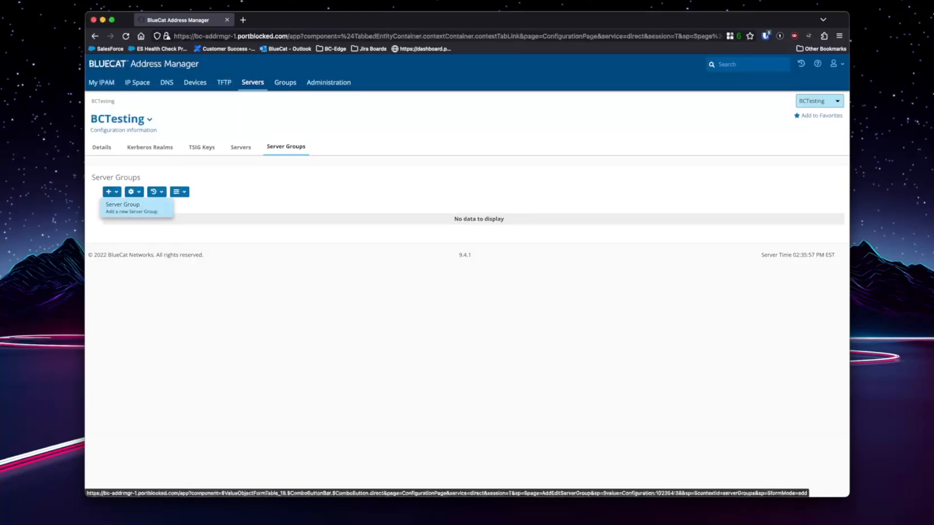
click(120, 203)
text(DHCP)
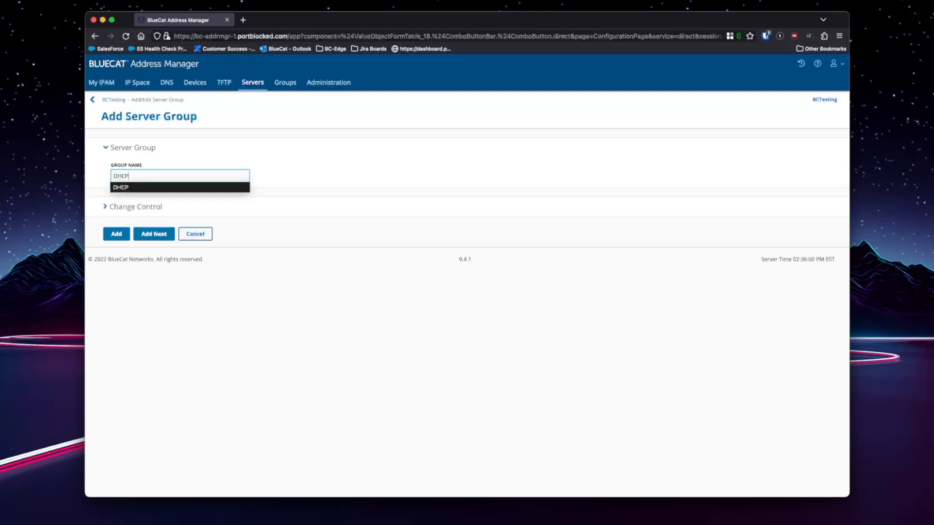
click(153, 234)
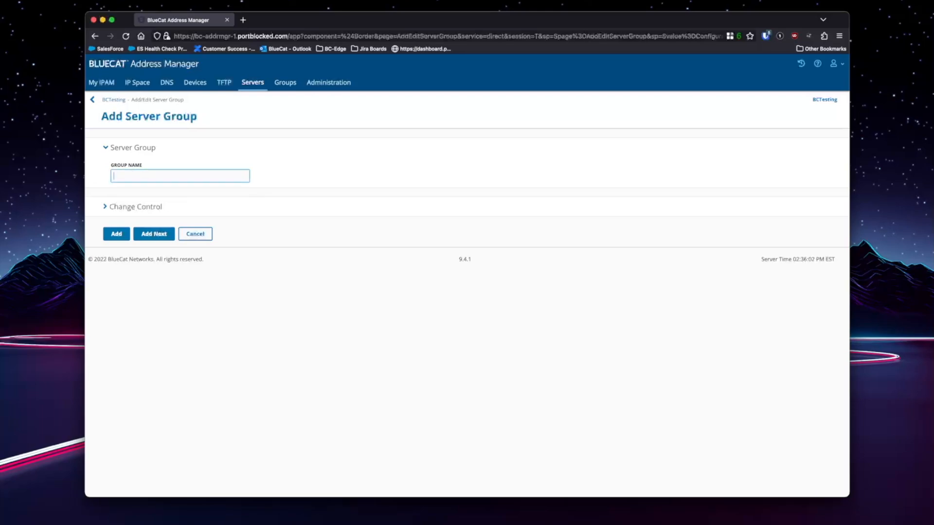
Add two more server groups named Auth and Recursion to the configuration
text(Auth)
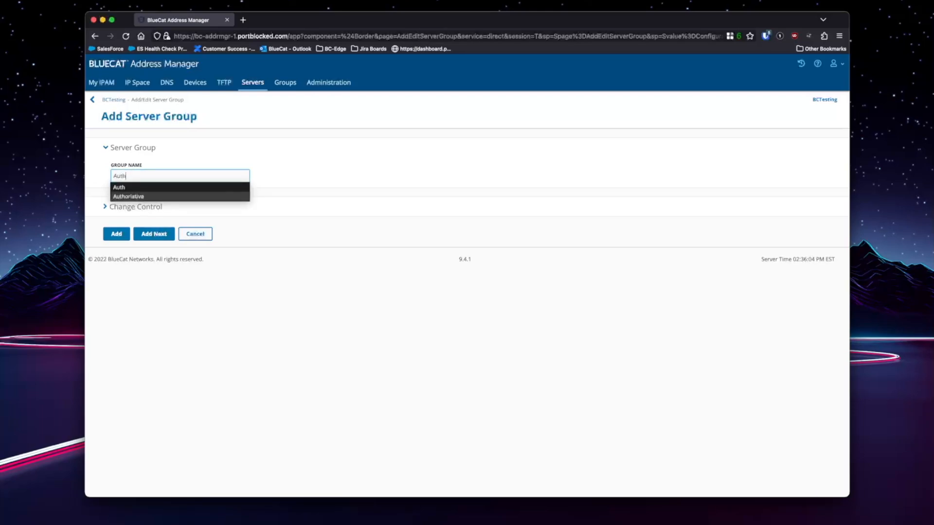
click(153, 234)
text(Reu)
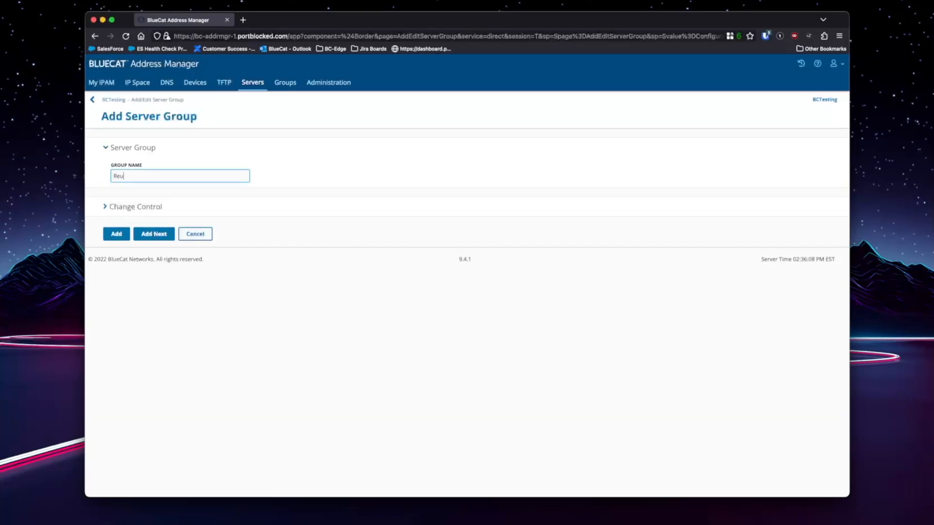
key(BackSpace)
text(cursion)
click(116, 234)
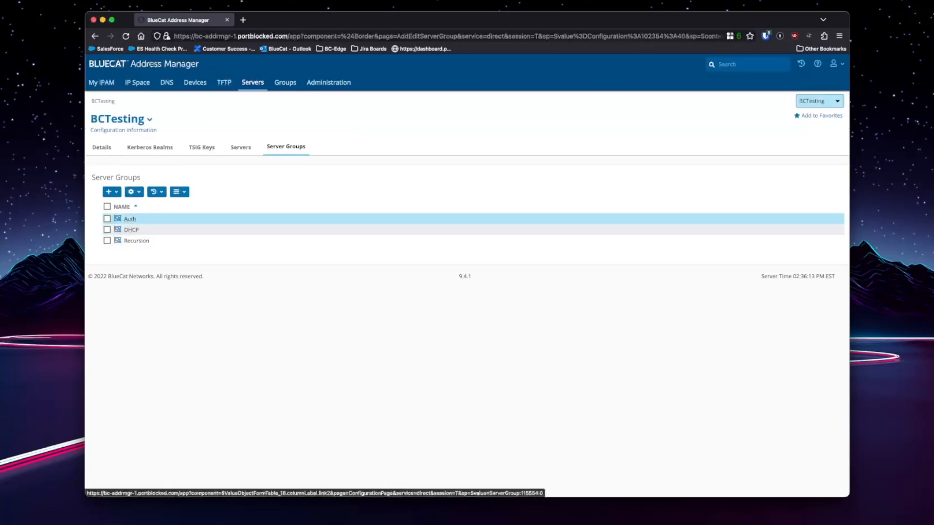
Add servers BCTest-BDDS-1 and BCTest-BDDS-2 to the Recursion server group
click(136, 241)
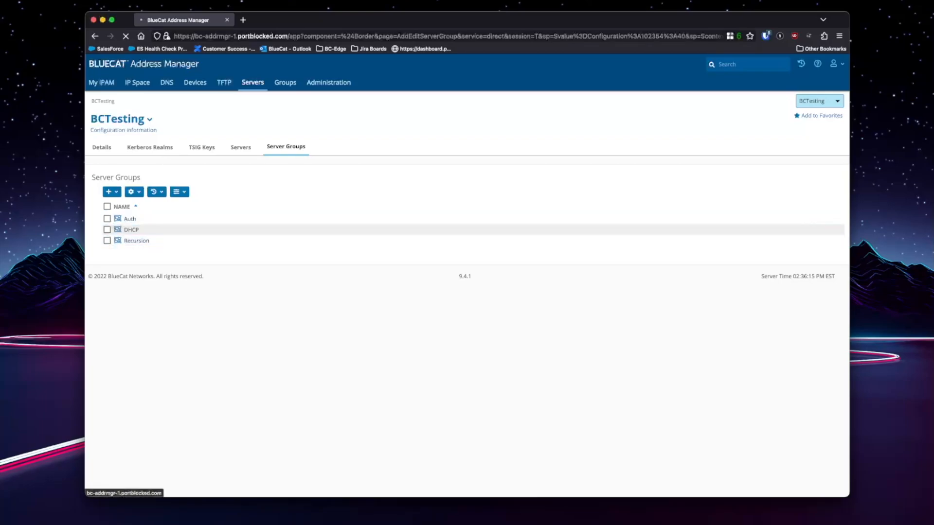
click(136, 241)
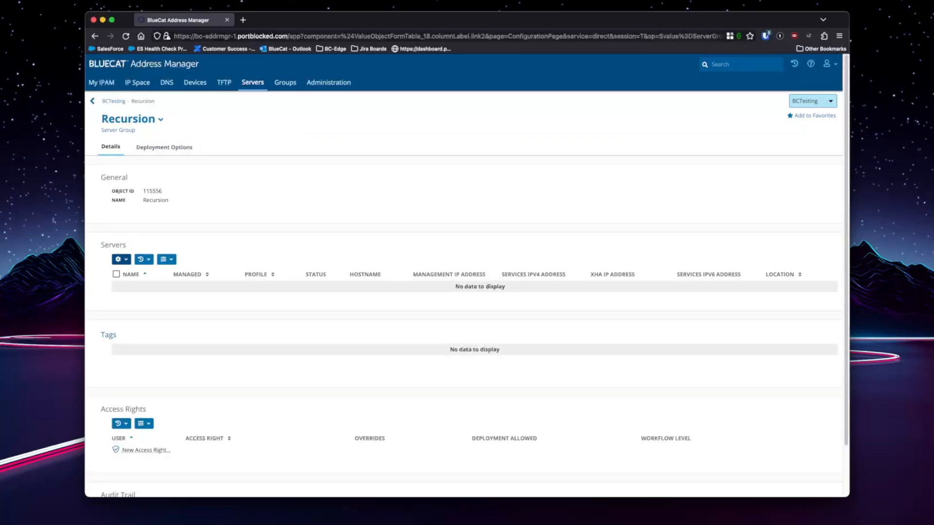
click(121, 260)
click(131, 274)
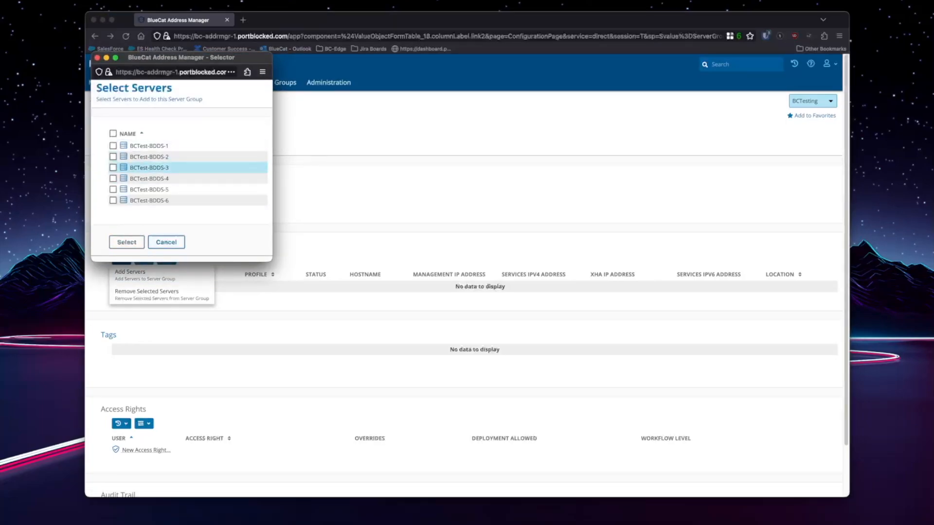
click(113, 145)
click(113, 157)
click(127, 242)
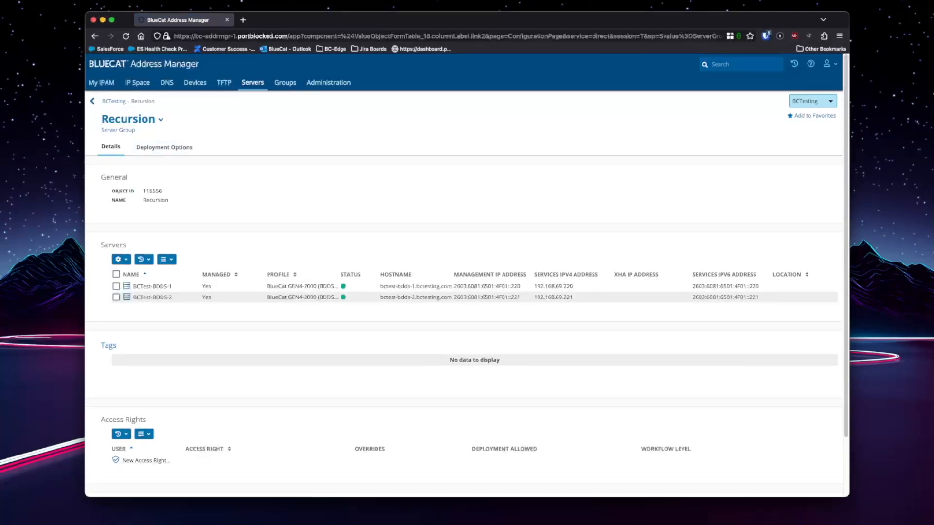
Add servers BCTest-BDDS-3 and BCTest-BDDS-4 to the Auth server group
click(114, 101)
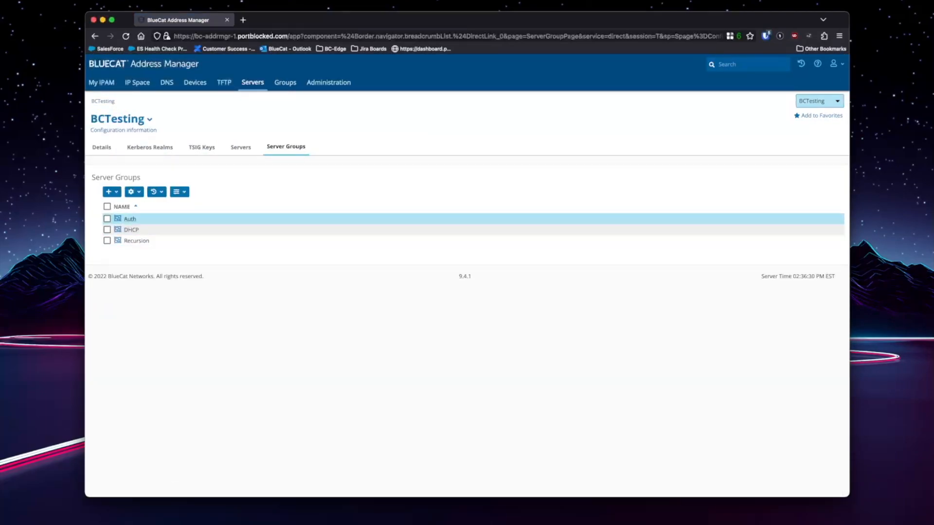
click(130, 219)
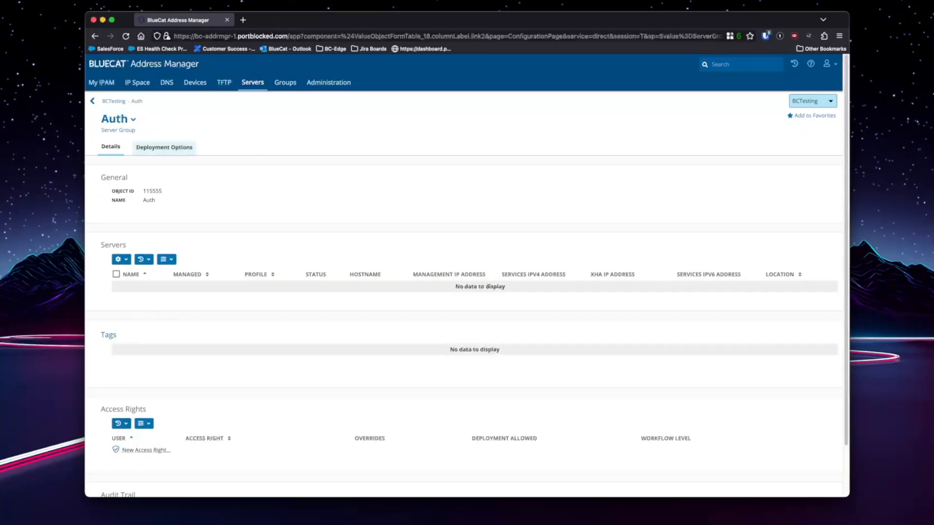
click(120, 259)
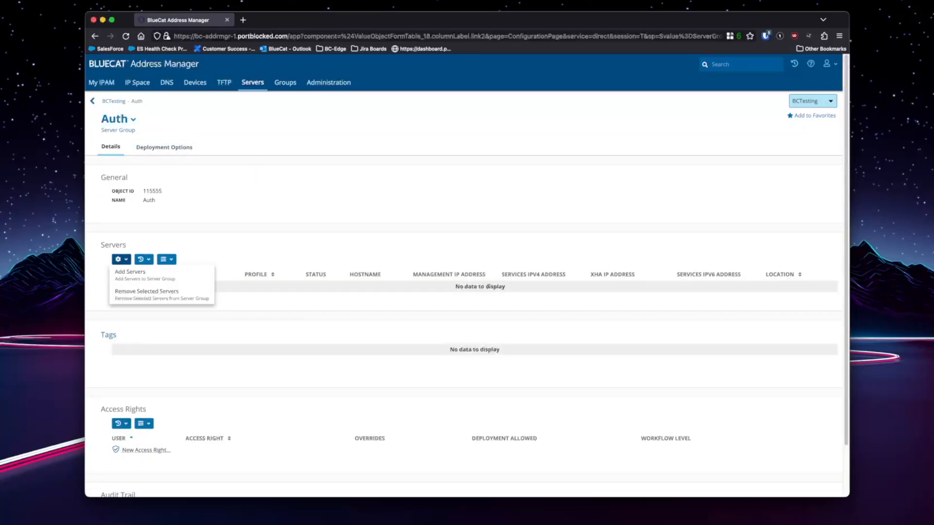
click(129, 273)
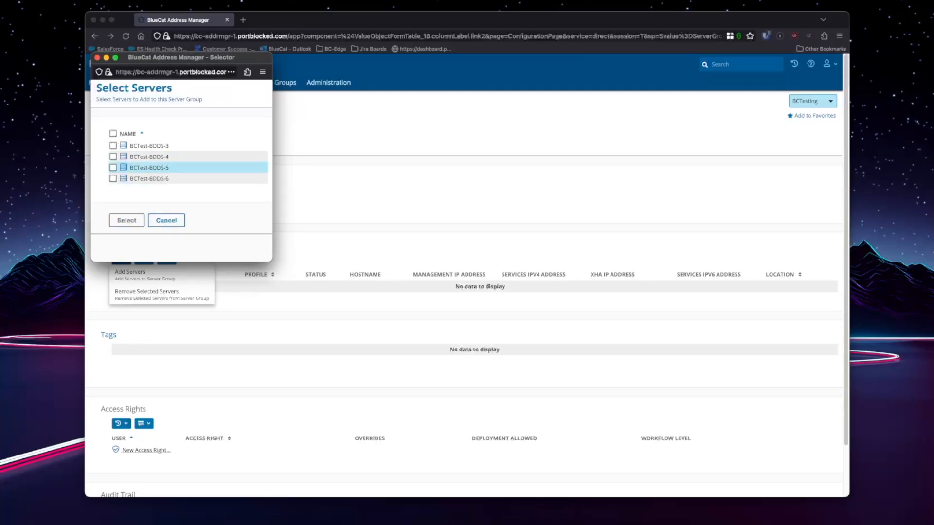
click(113, 146)
click(113, 157)
click(126, 220)
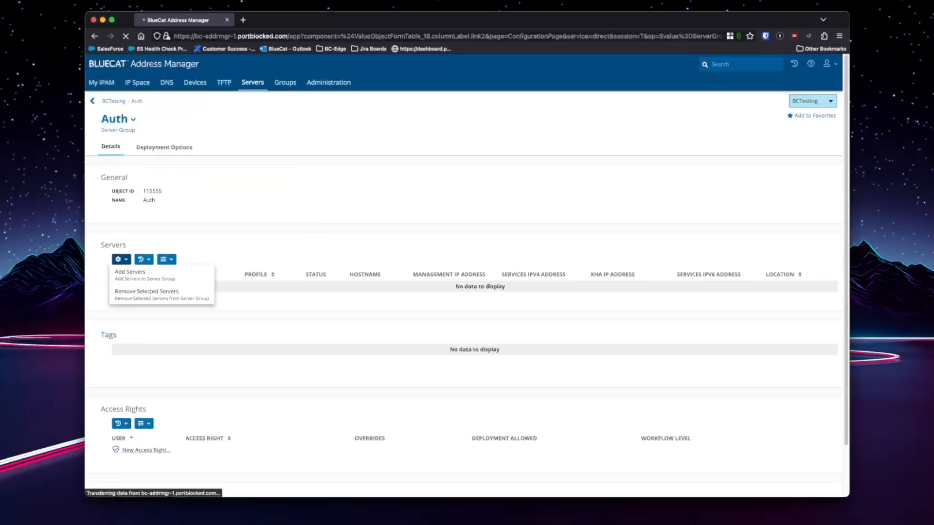
Add servers BCTest-BDDS-5 and BCTest-BDDS-6 to the DHCP server group
click(113, 101)
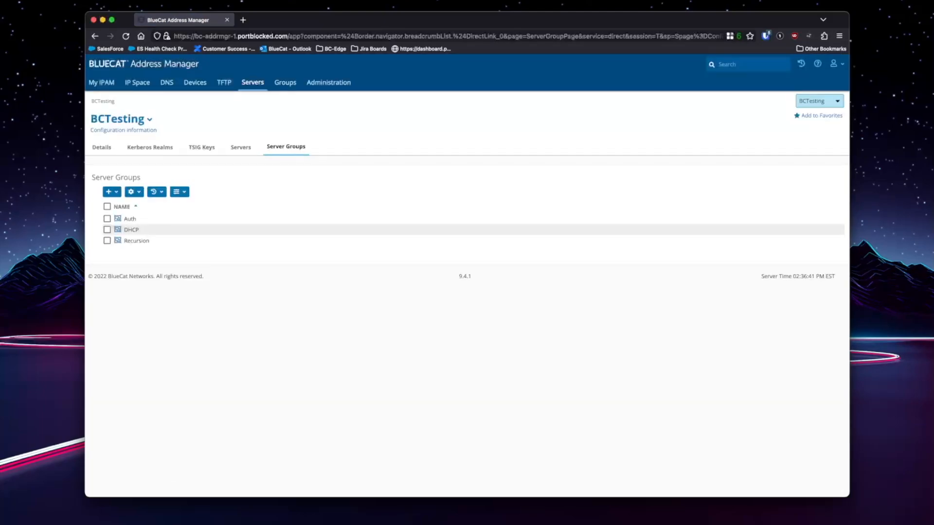
click(132, 230)
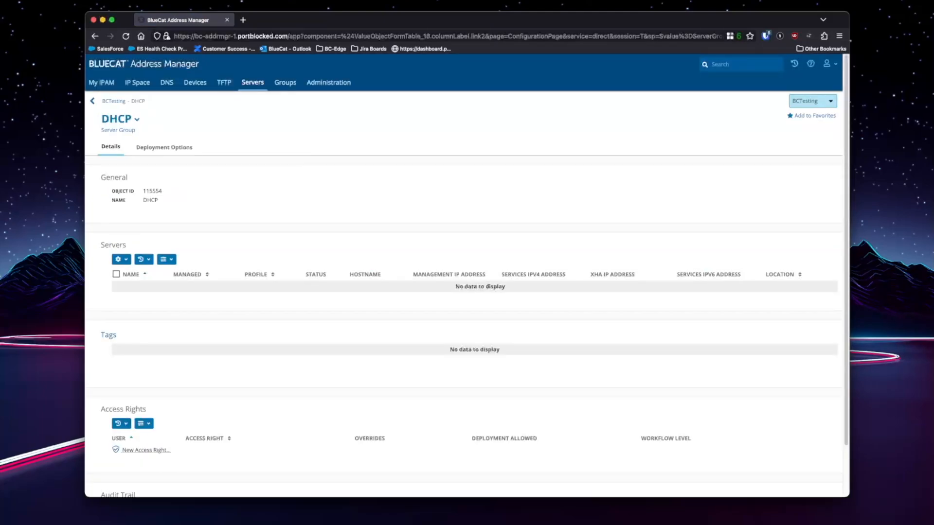
click(121, 259)
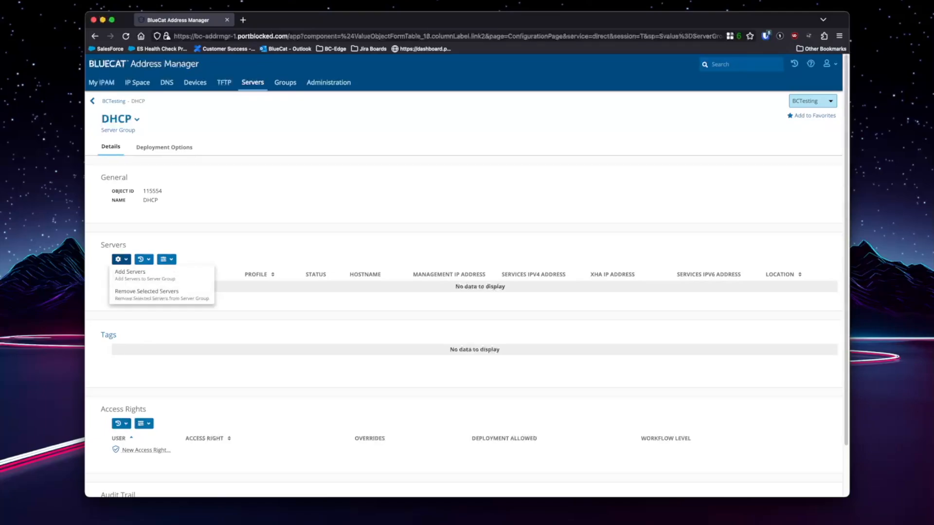
click(141, 274)
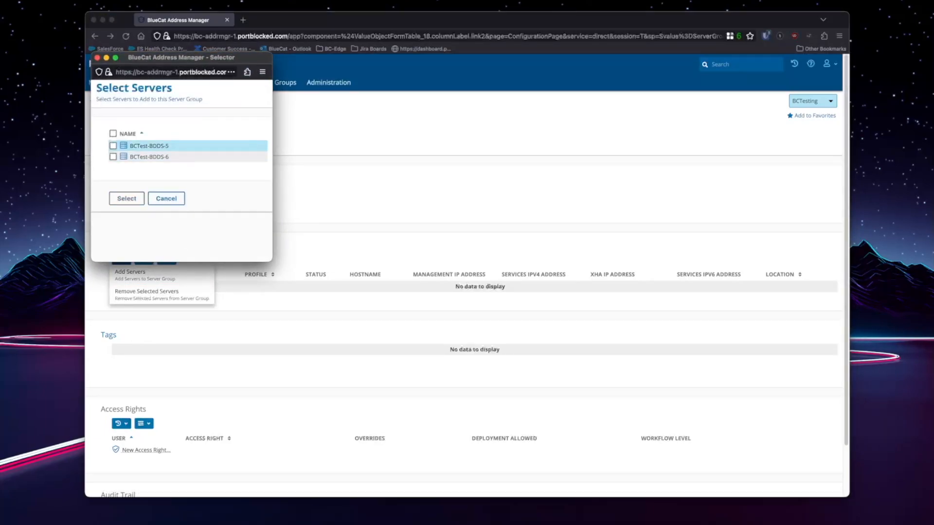
click(113, 146)
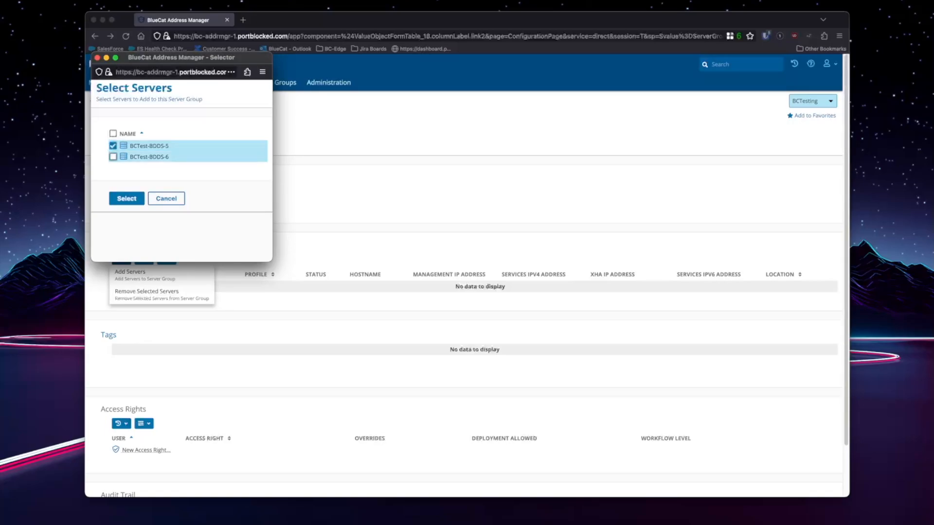
click(113, 157)
click(127, 198)
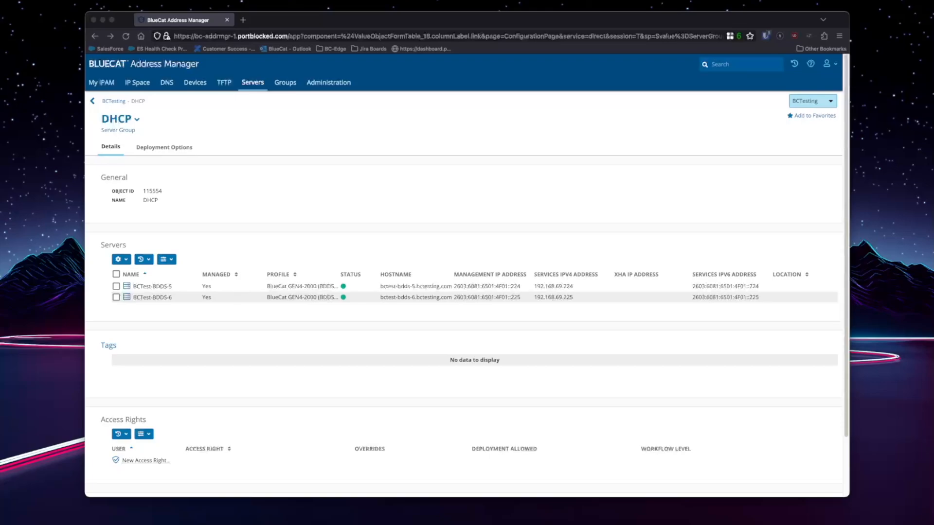
In the default DNS view, reassign the Allow Recursion deployment option of BCTest-BDDS-1 to the Recursion server group
click(167, 83)
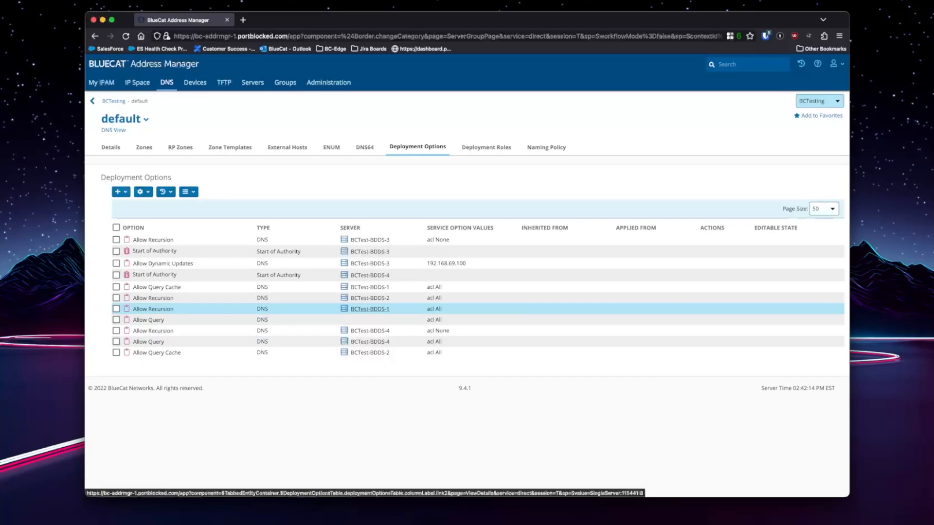
click(154, 309)
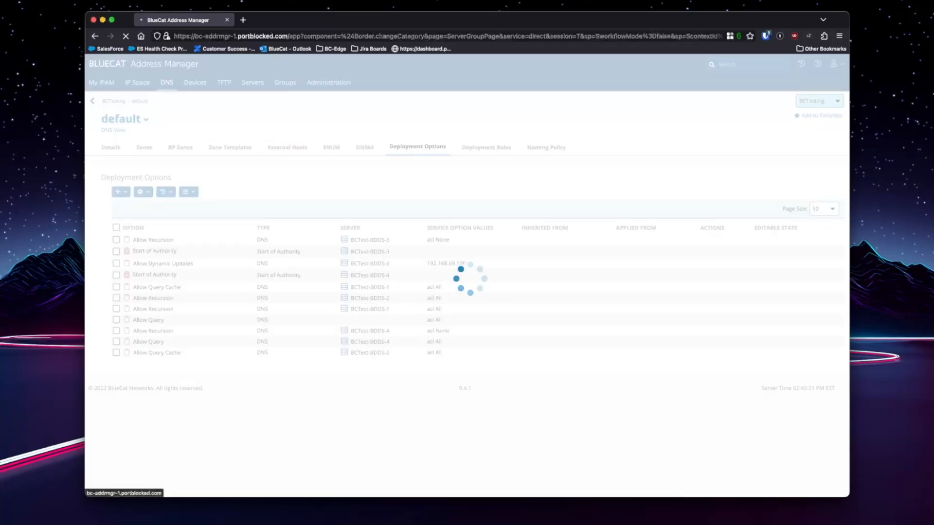
click(194, 120)
click(110, 133)
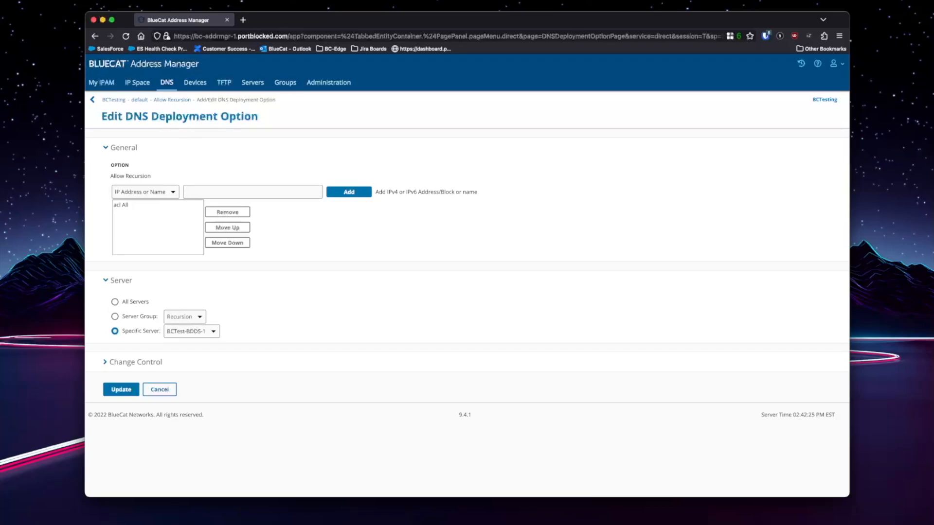
click(115, 317)
click(121, 389)
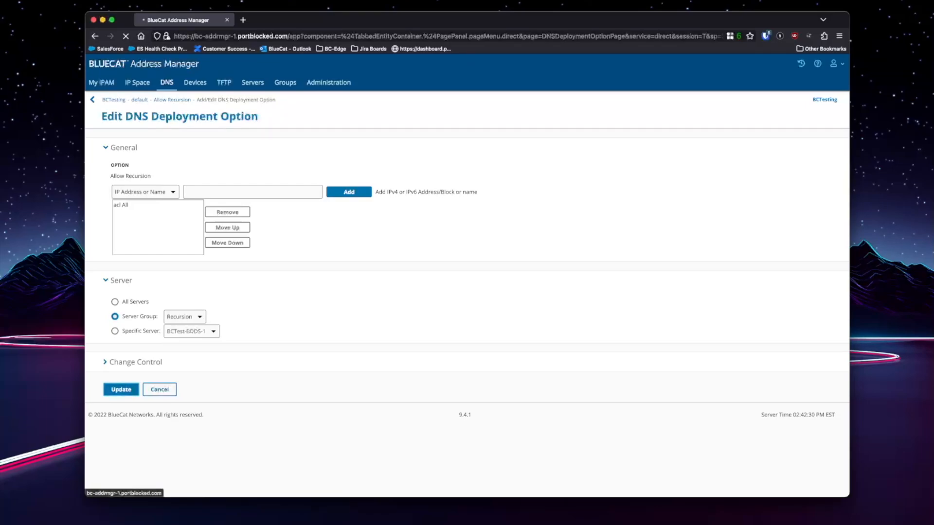
Reassign the default view's Allow Query Cache deployment option of BCTest-BDDS-1 to the Recursion server group
click(140, 102)
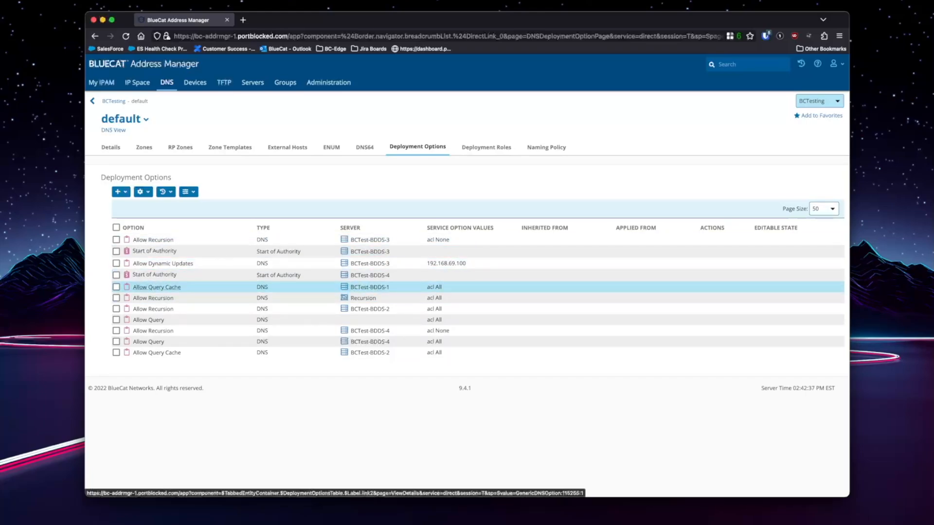
click(157, 287)
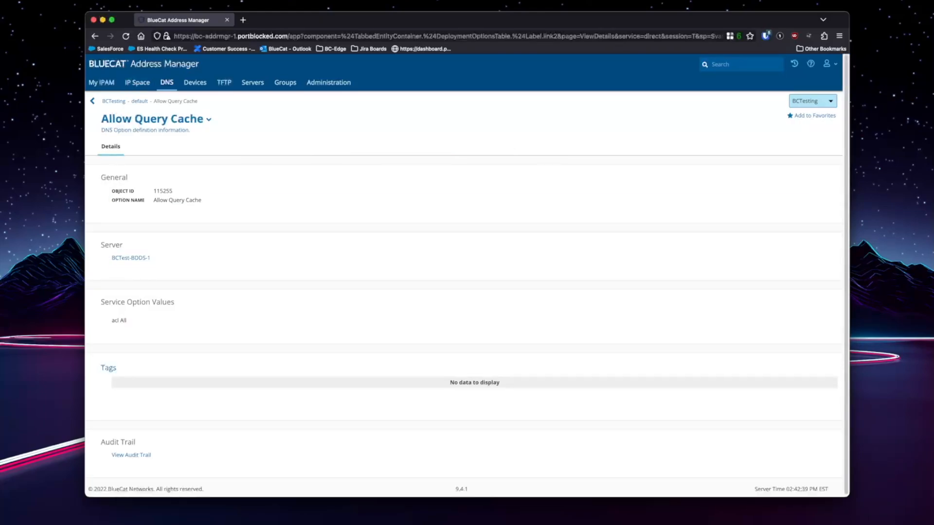
click(157, 119)
click(112, 135)
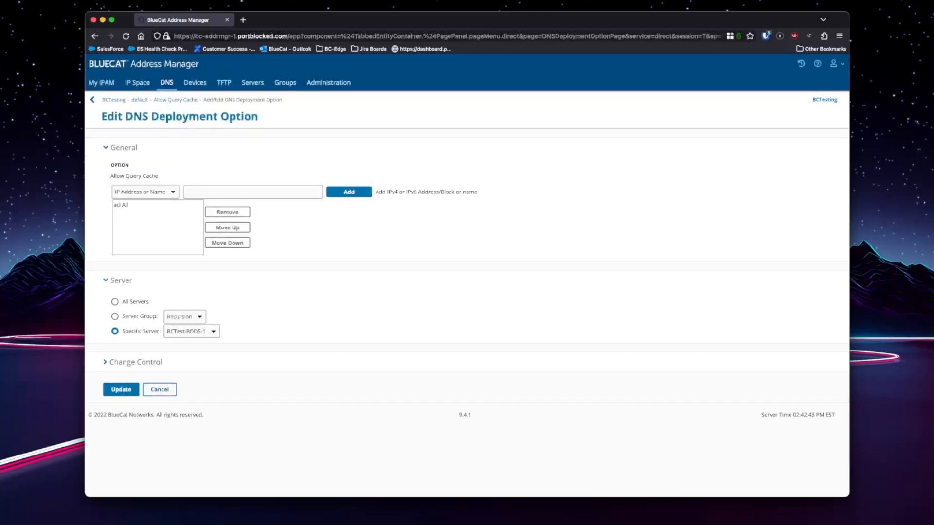
click(115, 317)
click(121, 390)
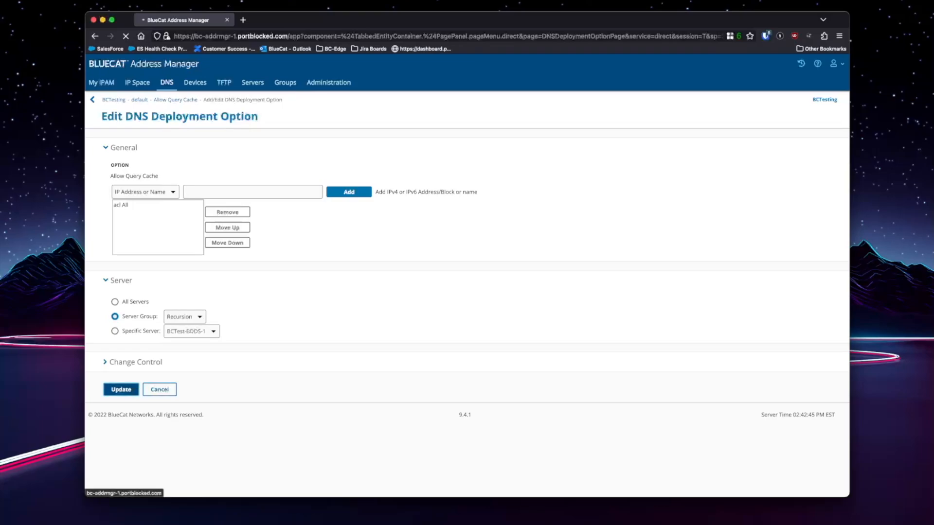
Delete the Allow Recursion and Allow Query Cache deployment options of BCTest-BDDS-2 from the default DNS view
click(139, 101)
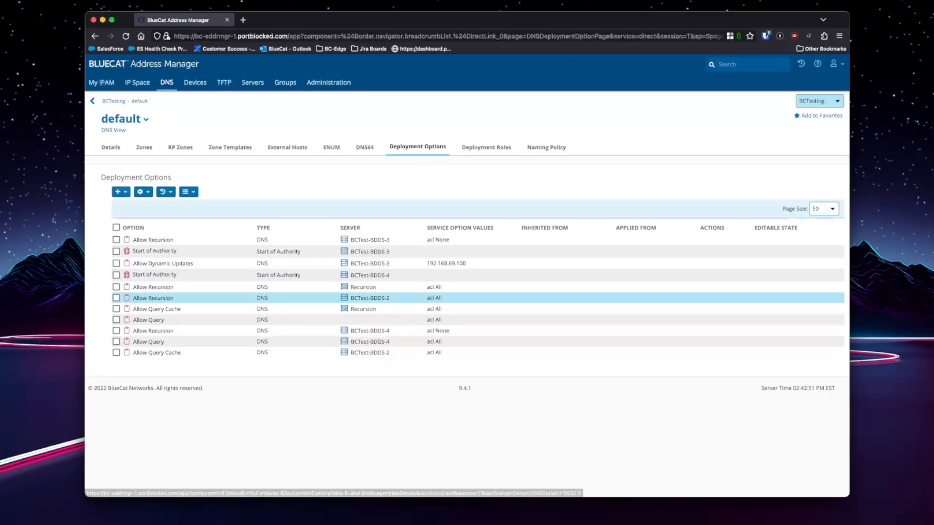
click(116, 298)
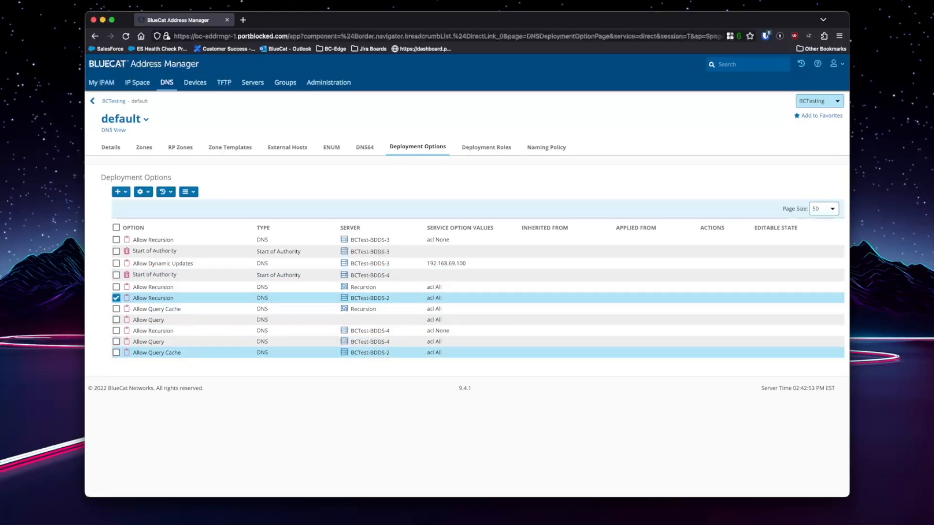
click(115, 352)
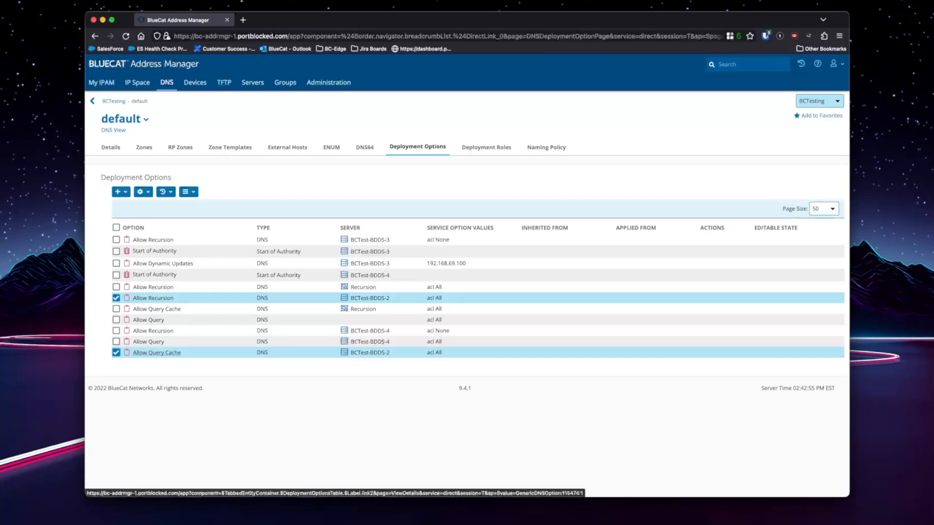
click(144, 192)
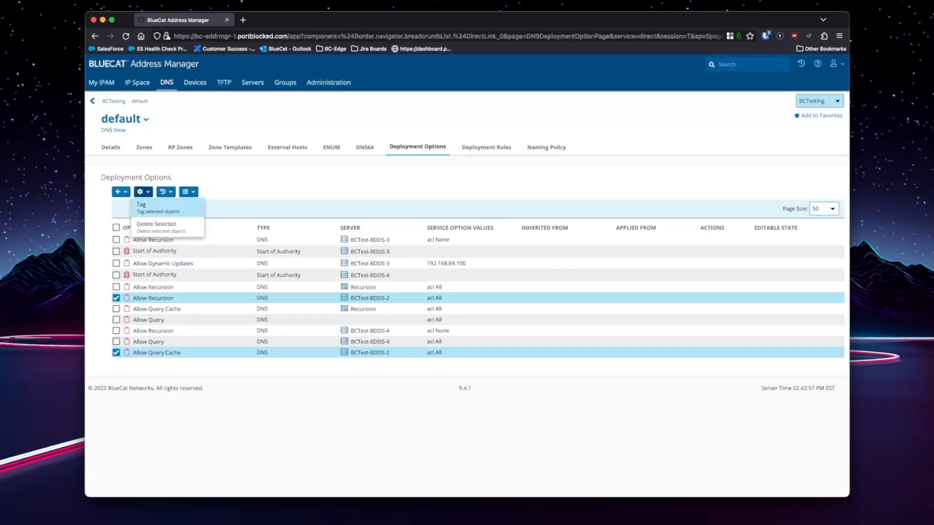
click(156, 225)
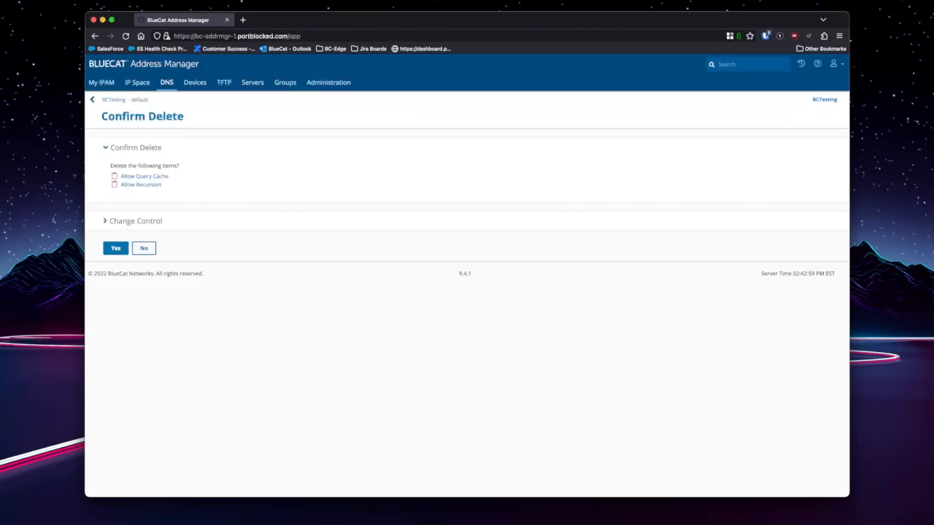
click(116, 248)
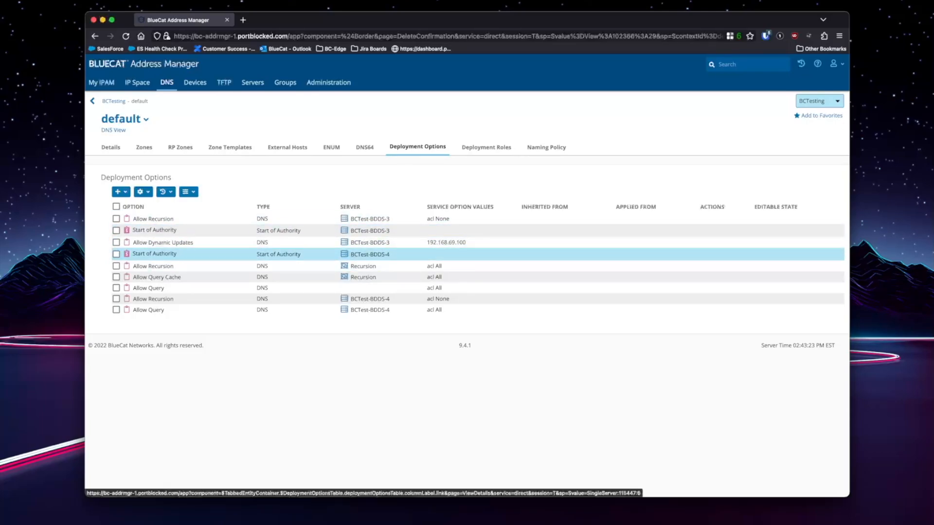
Reassign the default view's Start of Authority option of BCTest-BDDS-4 to the Auth server group
click(154, 254)
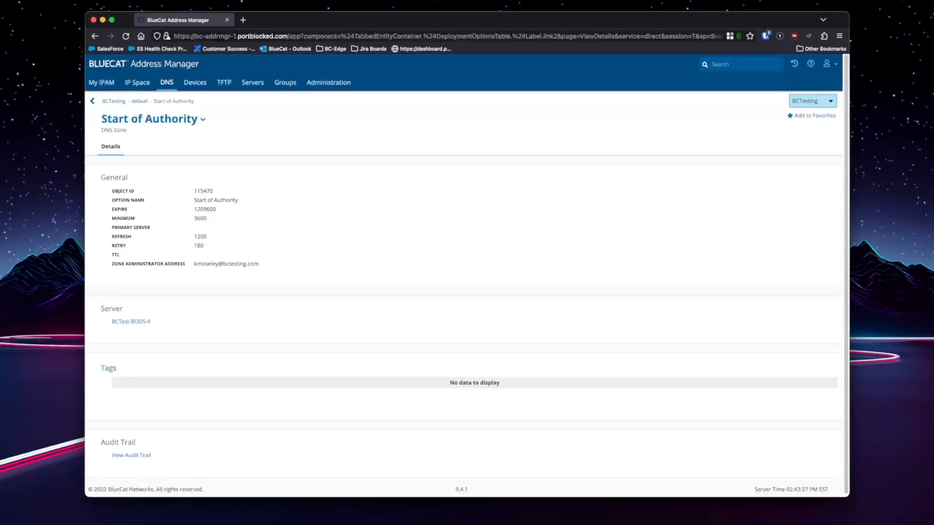
click(154, 119)
click(128, 136)
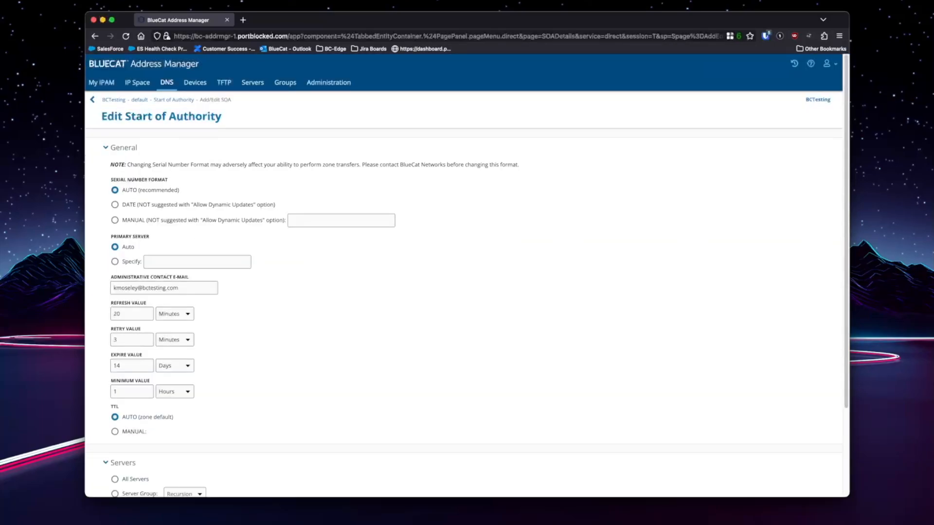
scroll(465, 273, down, 3)
click(115, 389)
click(185, 389)
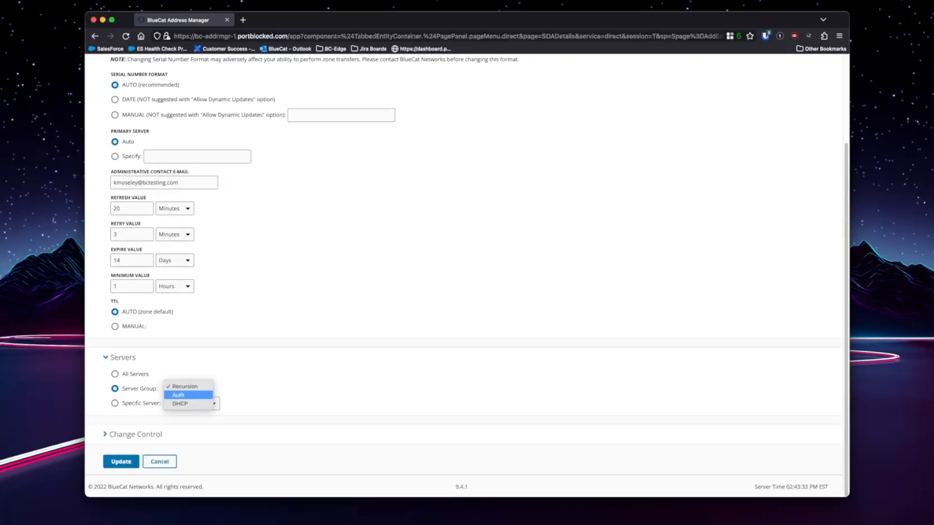
click(189, 395)
click(122, 462)
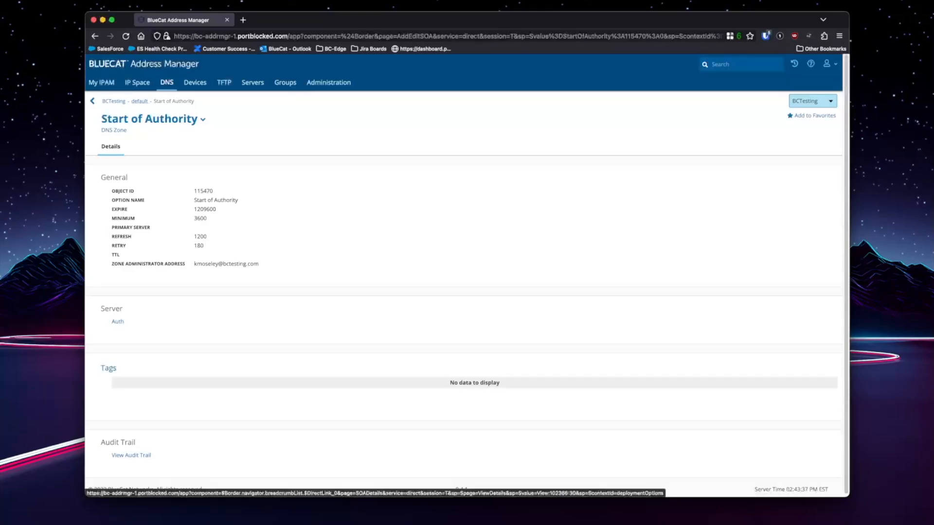
Reassign the default view's Allow Recursion deployment option of BCTest-BDDS-3 to the Auth server group
click(140, 102)
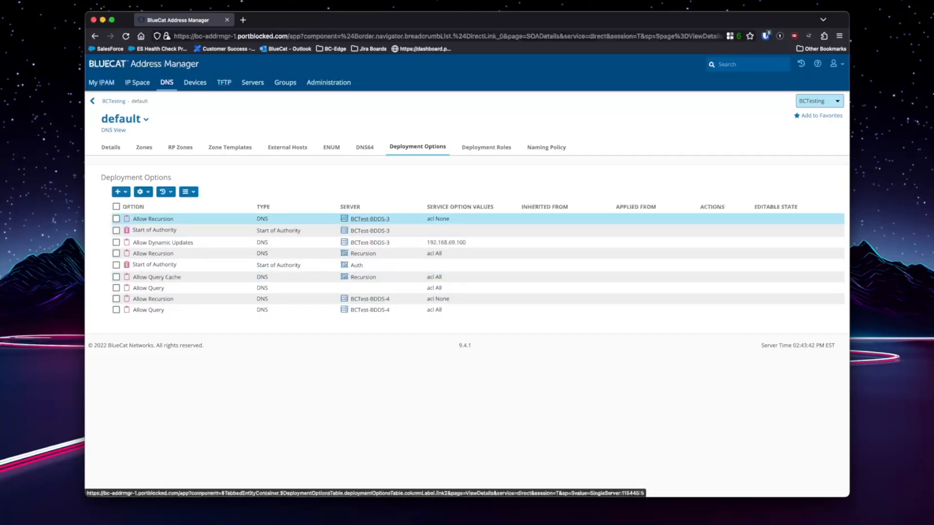
drag(370, 219, 163, 221)
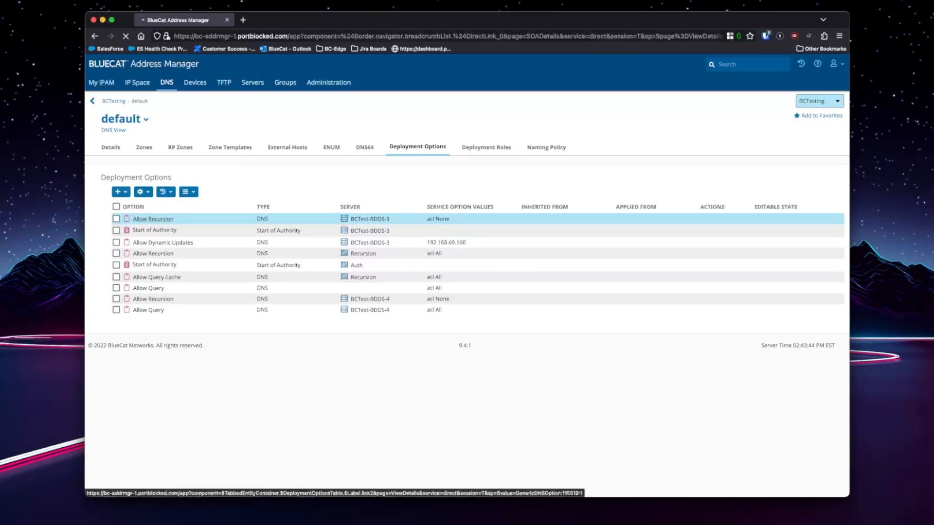
click(370, 219)
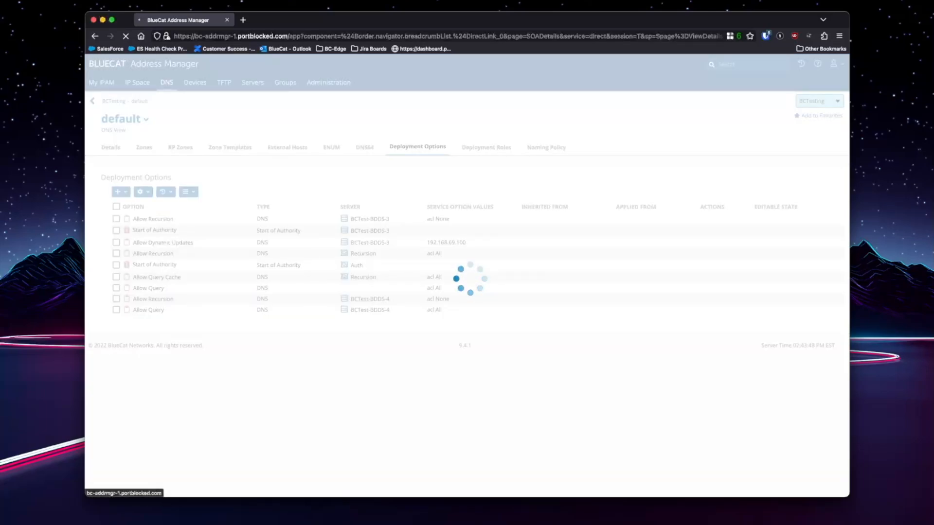
click(149, 119)
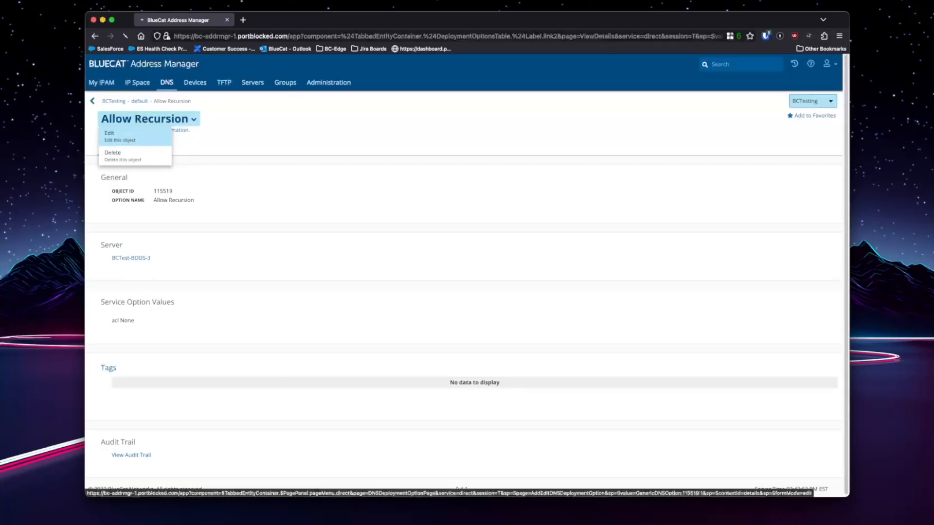
click(115, 136)
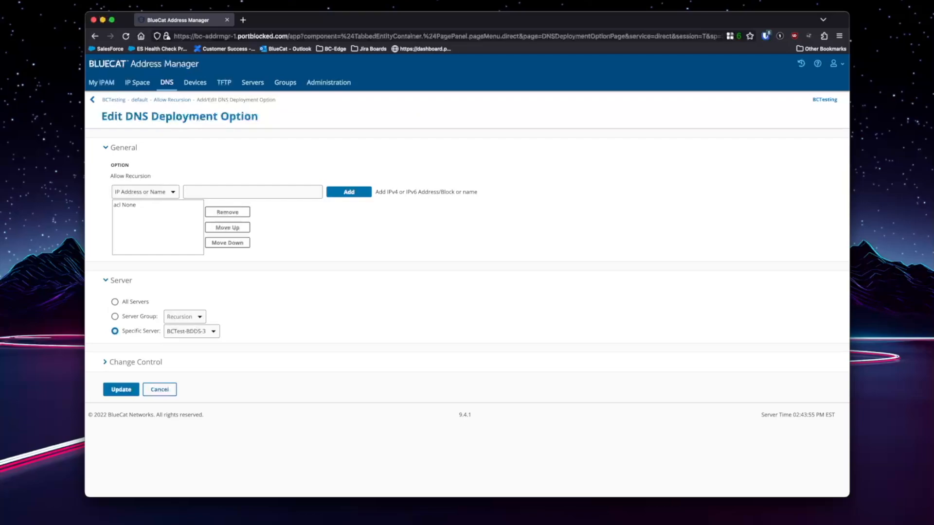
click(115, 316)
click(185, 316)
click(178, 323)
click(121, 390)
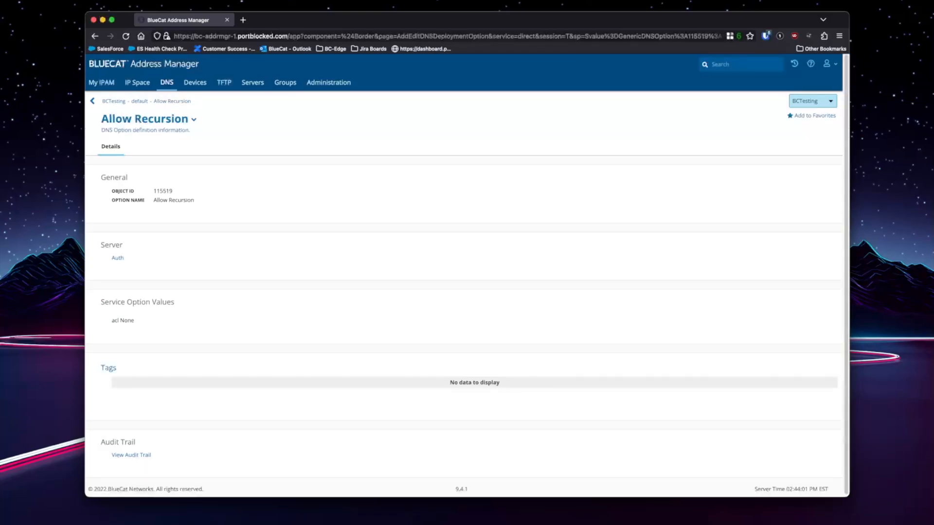
Reassign the default view's Allow Dynamic Updates deployment option of BCTest-BDDS-3 to the Auth server group
scroll(464, 275, down, 1)
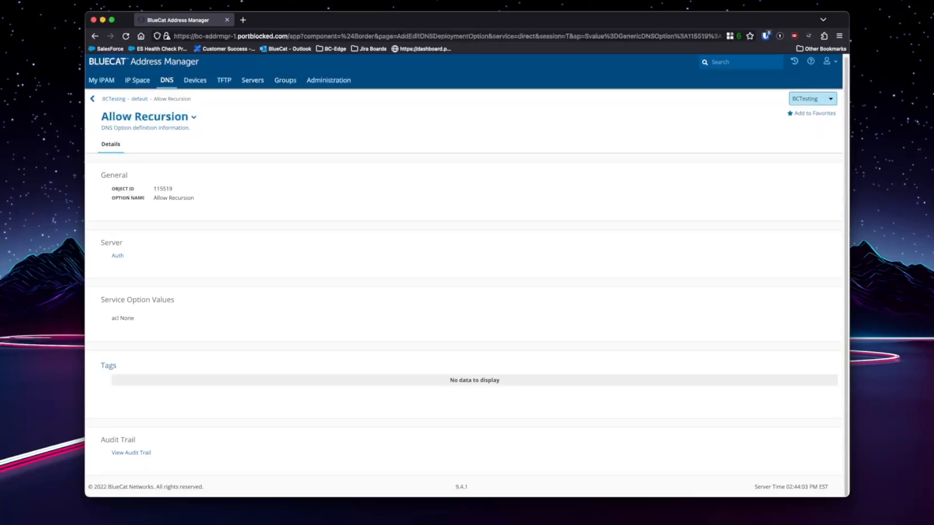
click(139, 98)
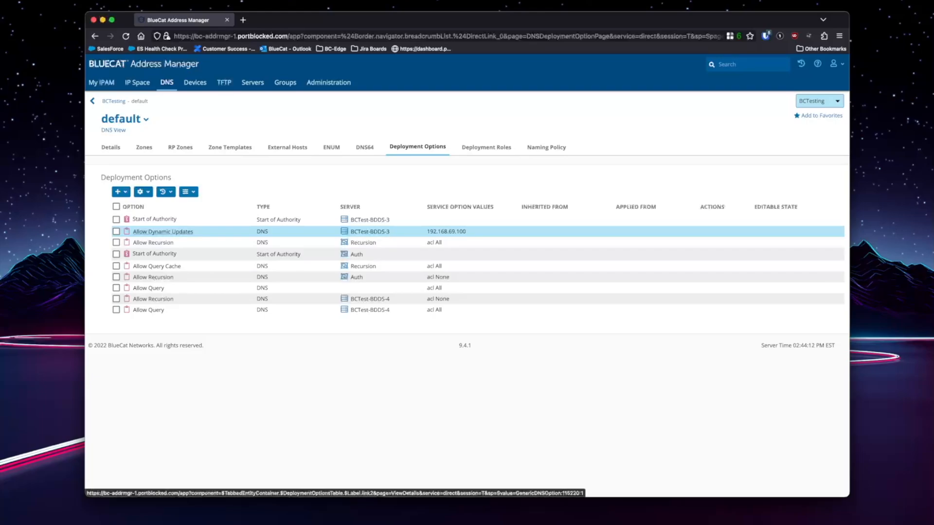
click(163, 232)
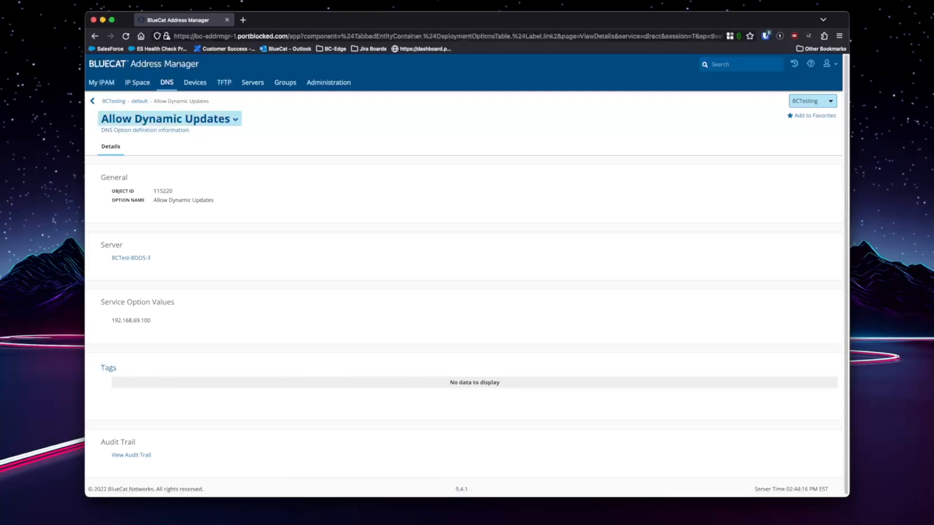
click(235, 120)
click(109, 133)
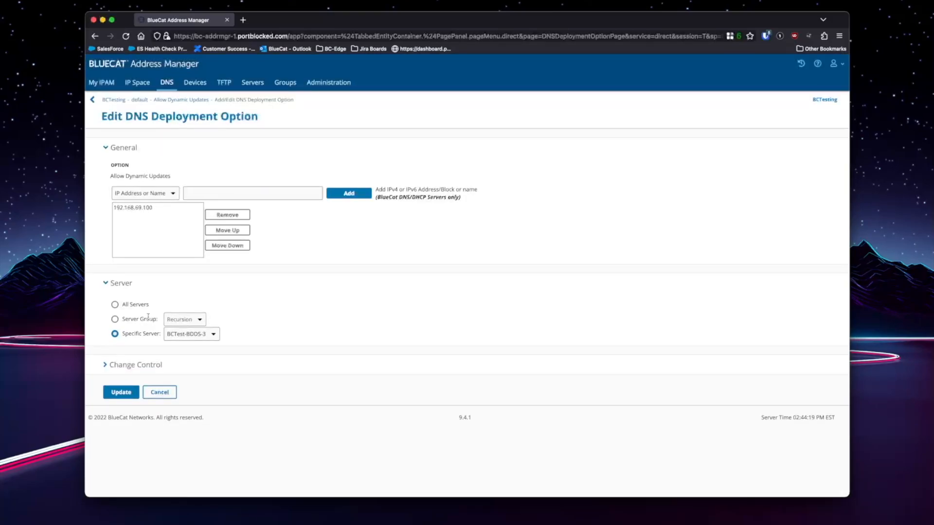
click(185, 320)
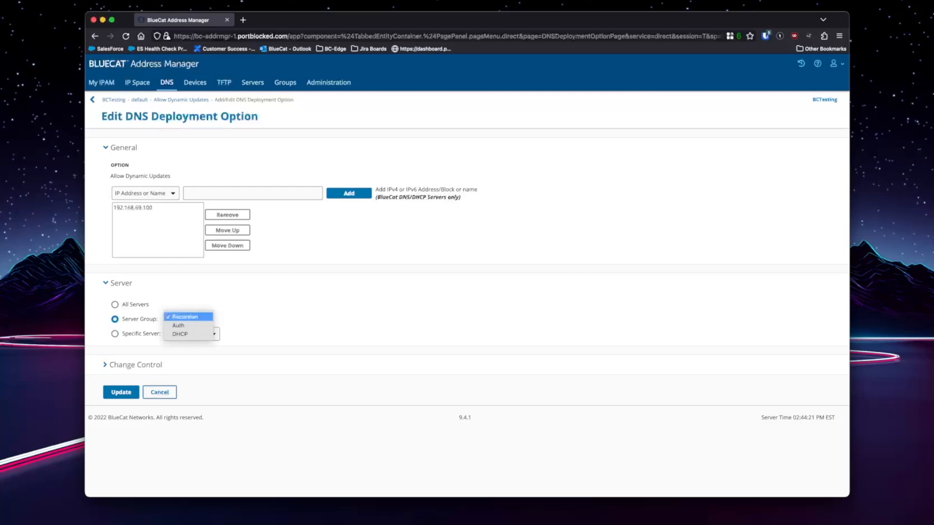
key(Escape)
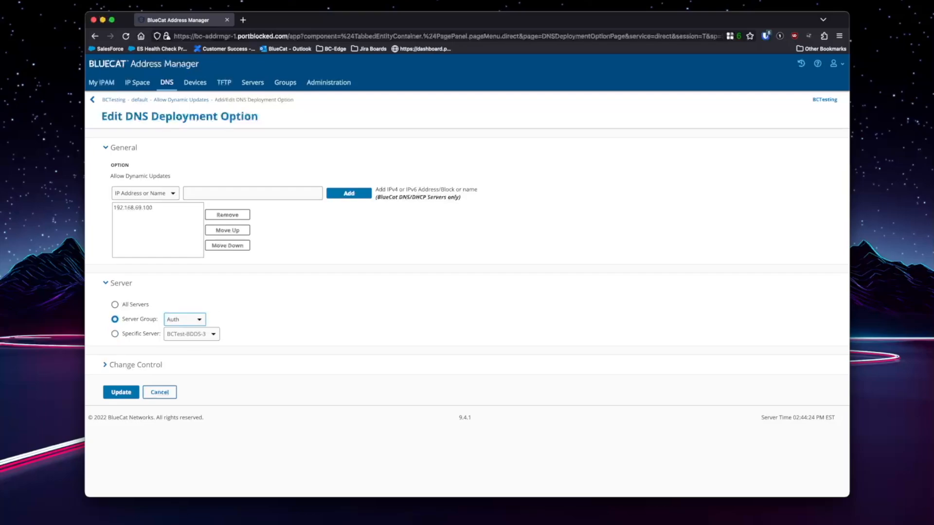
click(126, 393)
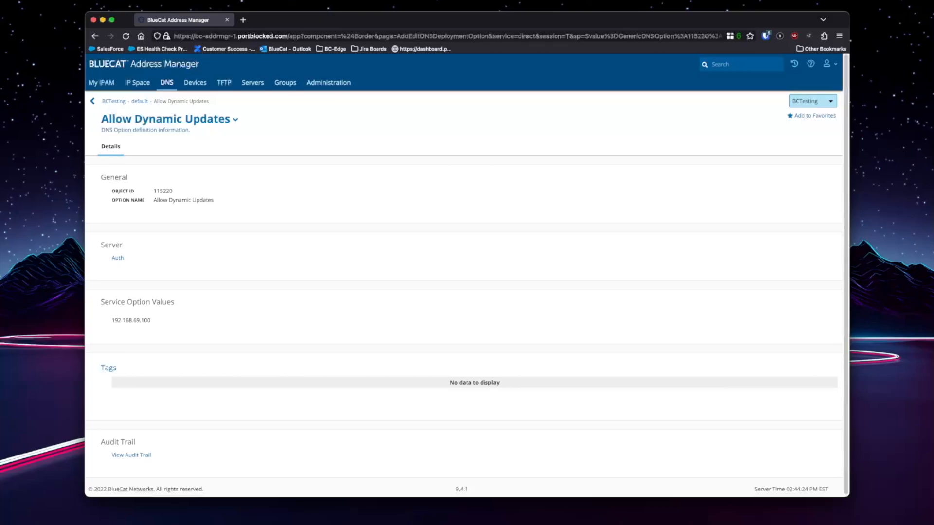
Delete the default view's Start of Authority option of BCTest-BDDS-3 and the Allow Recursion and Allow Query options of BCTest-BDDS-4
click(140, 101)
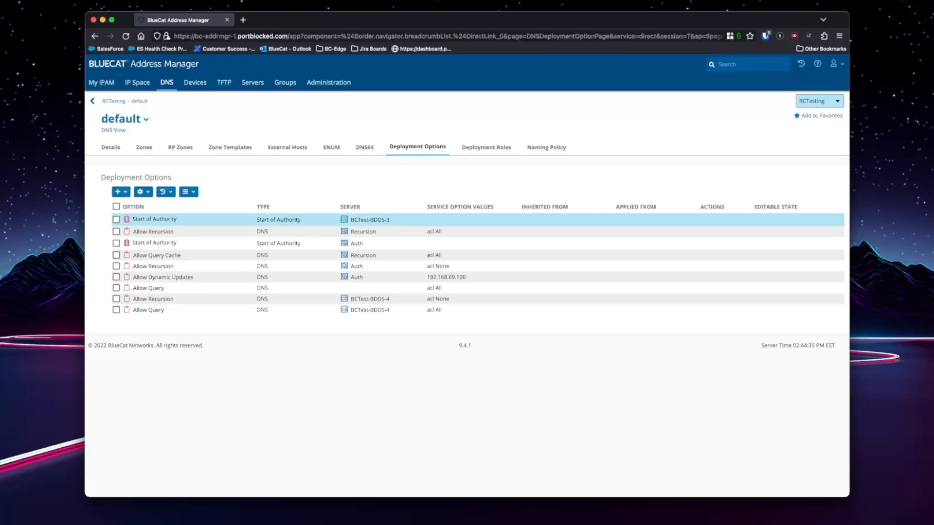
click(116, 299)
click(116, 310)
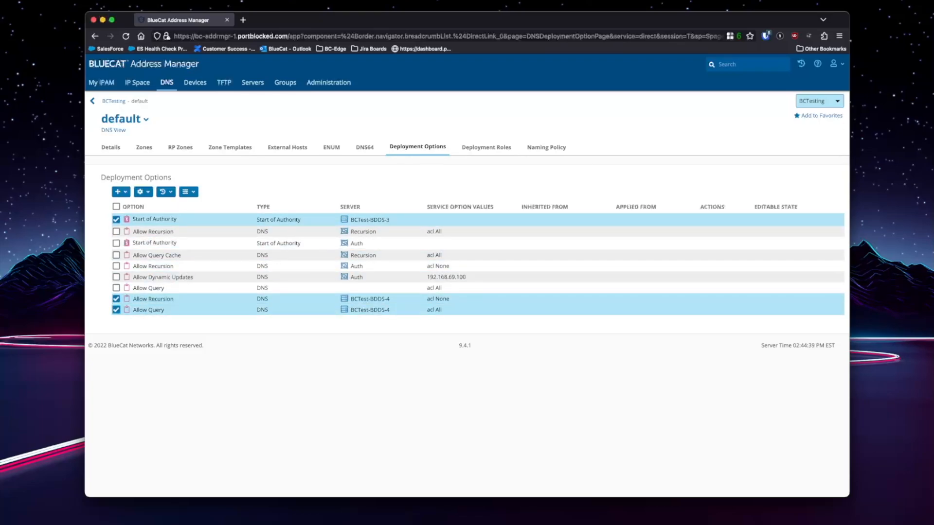
click(144, 191)
click(155, 225)
click(115, 259)
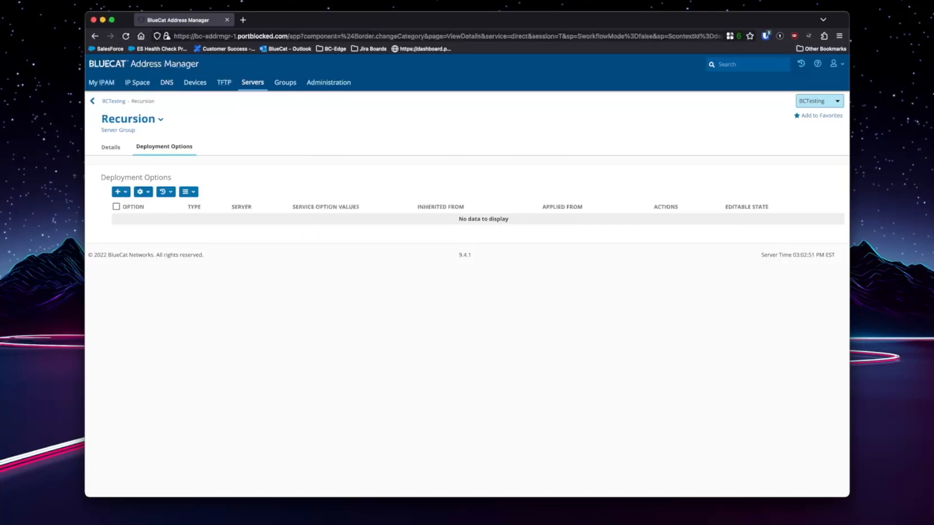
Examine the server-level deployment options of BCTest-BDDS-1 and BCTest-BDDS-2
click(253, 83)
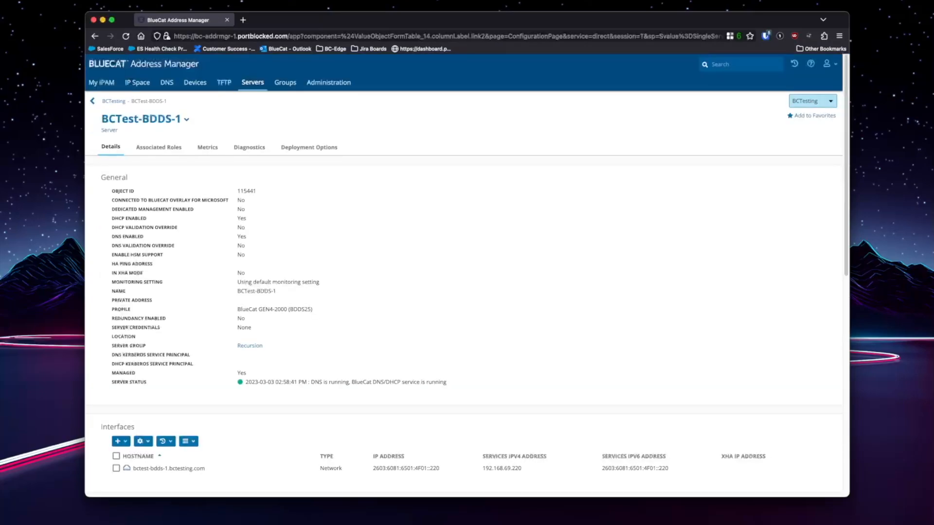
click(309, 147)
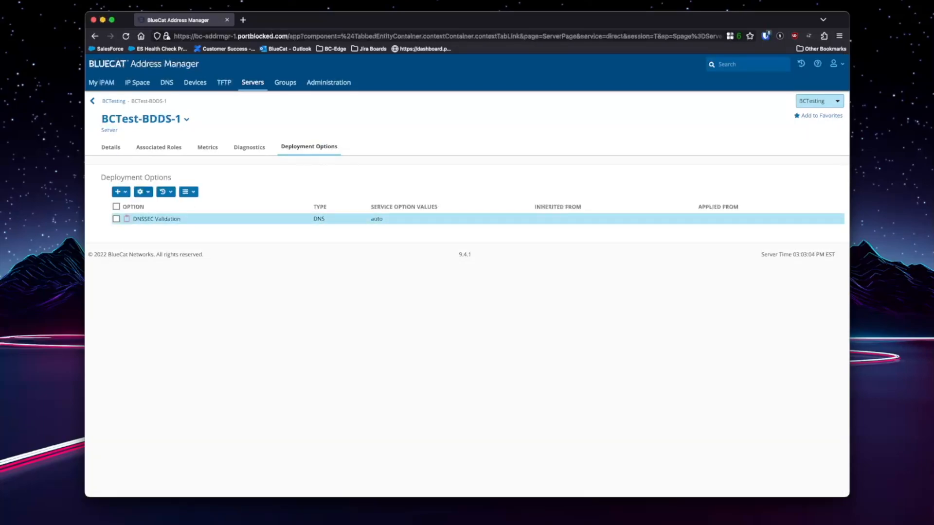
click(114, 101)
click(143, 229)
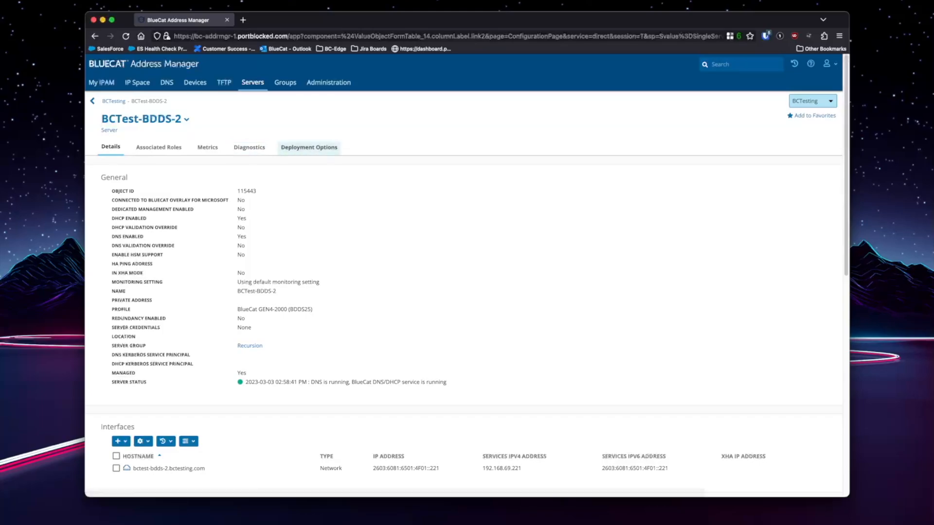
click(309, 147)
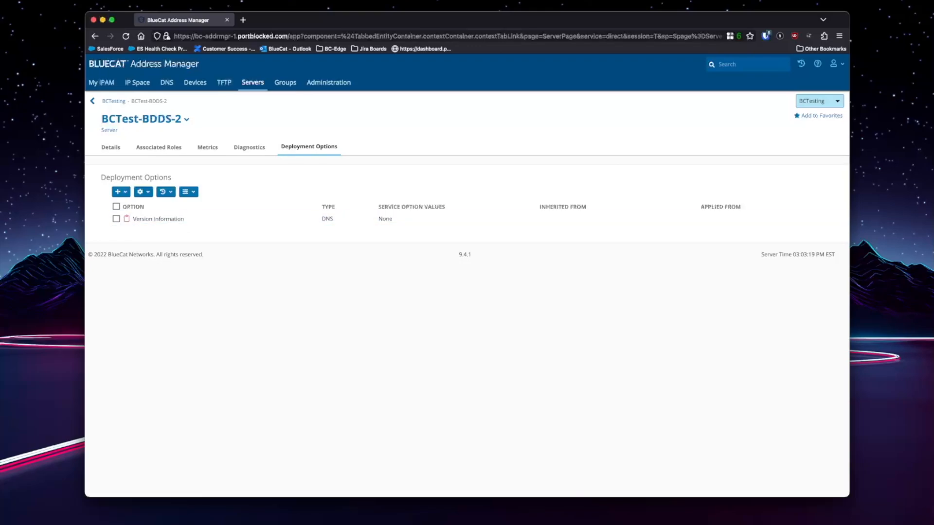
Add a DNSSEC Validation DNS option set to Auto to the Recursion server group's deployment options
click(252, 83)
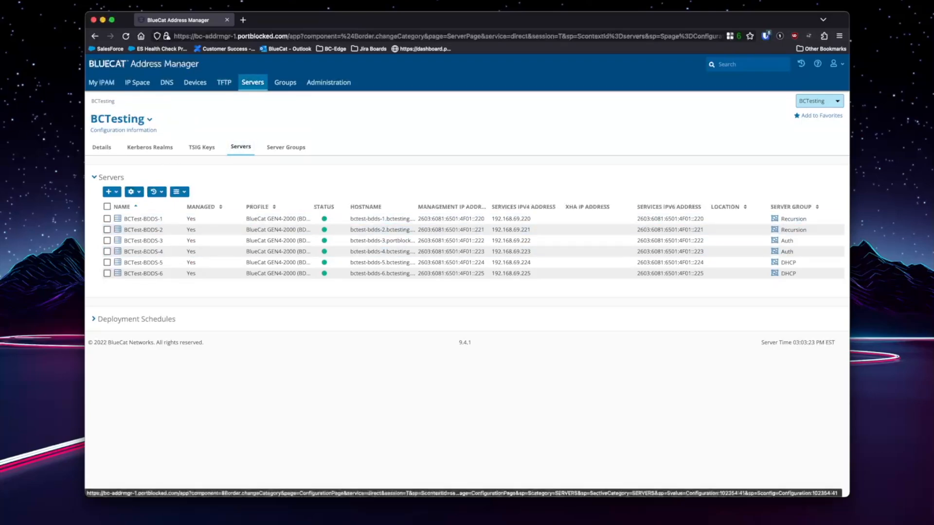
click(286, 148)
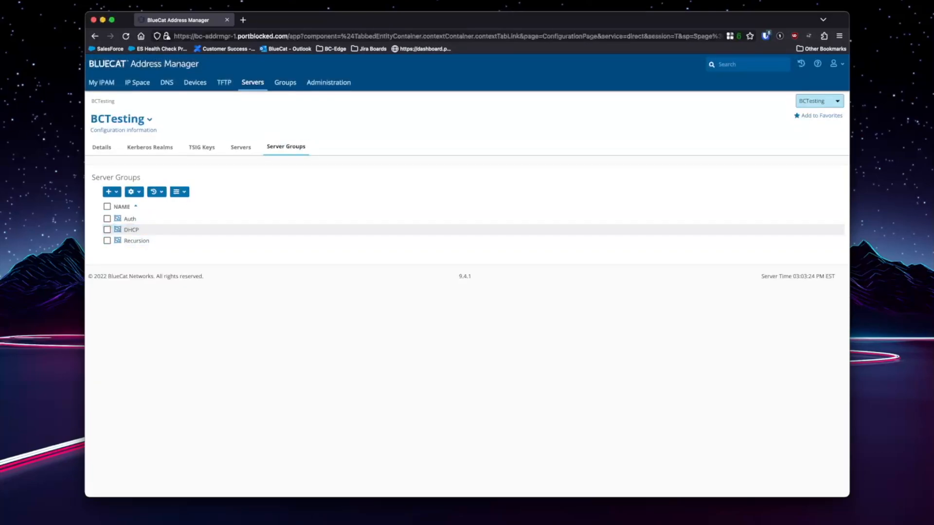
click(136, 241)
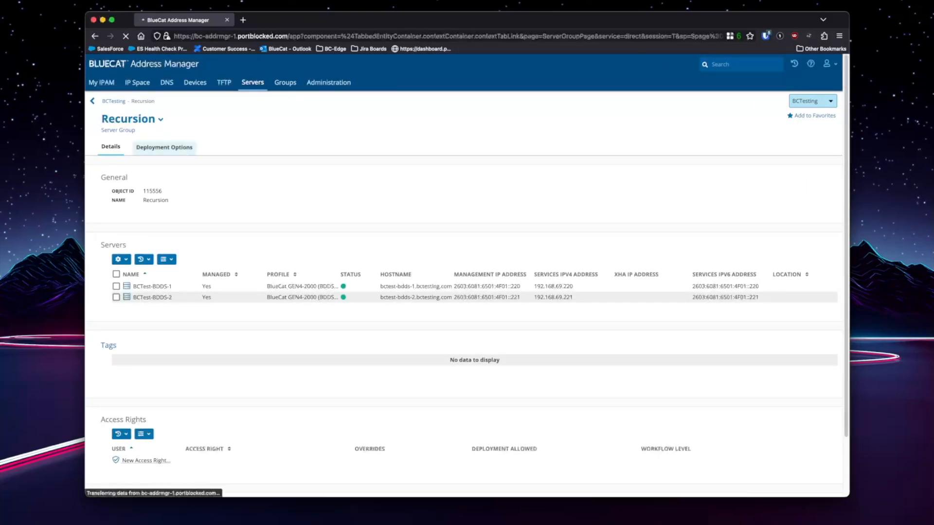
click(164, 147)
click(120, 191)
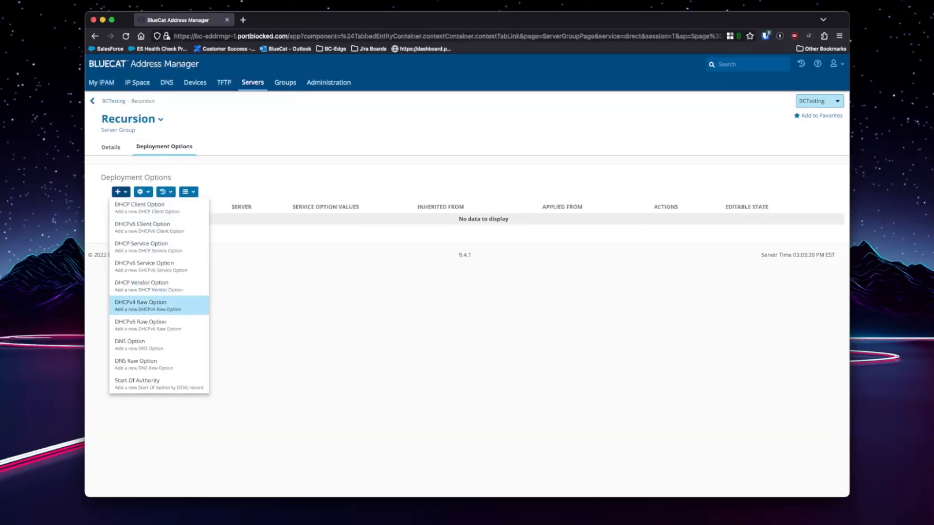
click(131, 343)
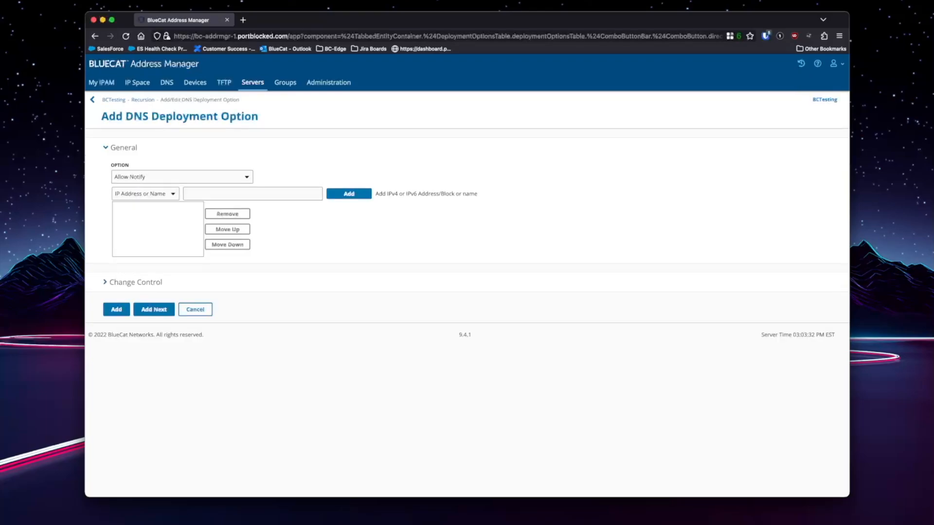
click(182, 177)
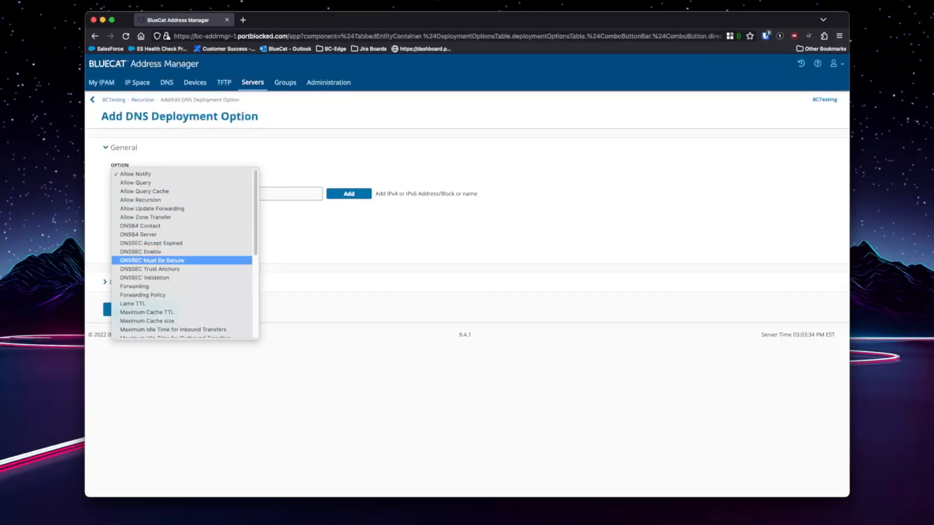
key(Return)
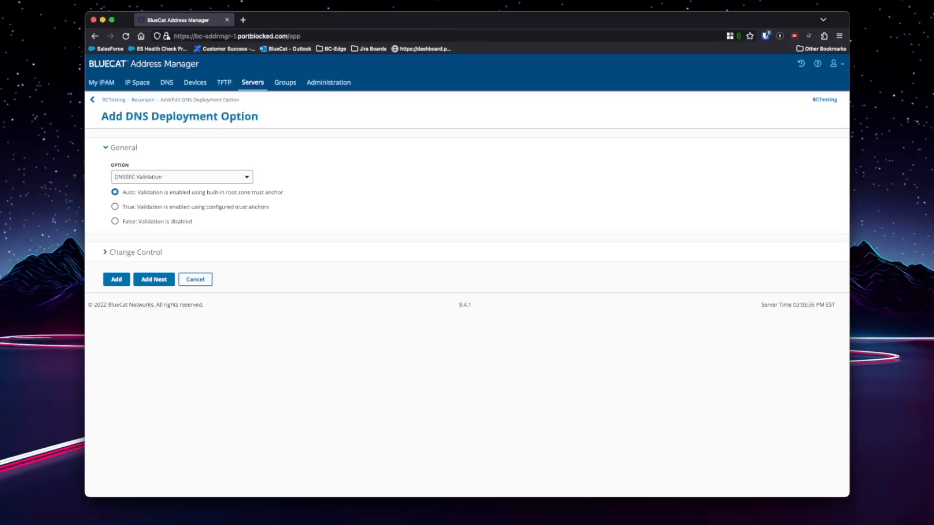
click(154, 279)
Add a Version Information DNS option with the text None to the Recursion server group
click(182, 177)
scroll(182, 242, down, 5)
key(Down)
key(Down)
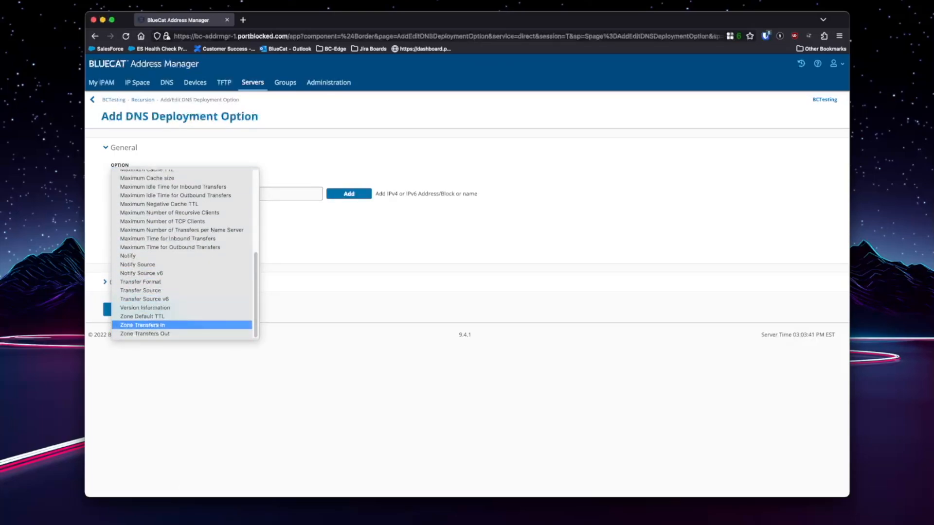
key(Up)
key(Up)
key(Return)
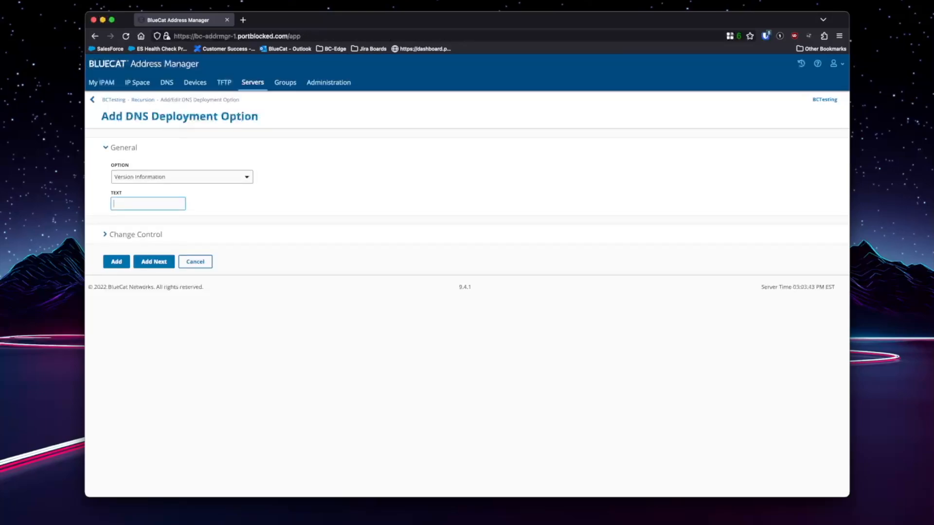
click(148, 204)
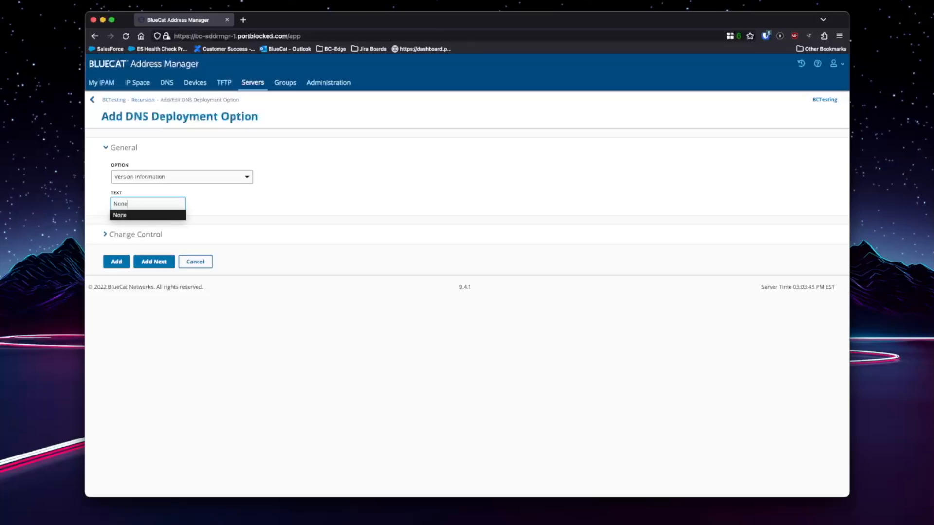
key(Tab)
click(117, 262)
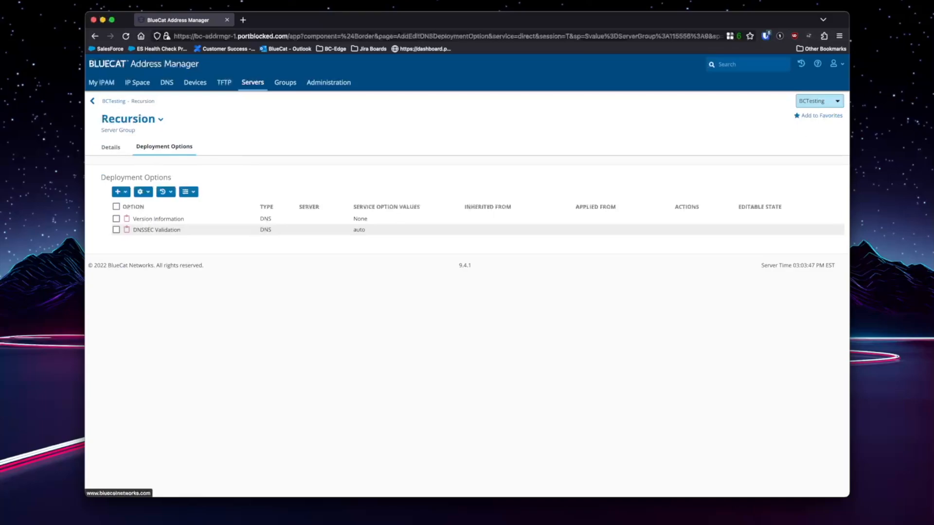
Delete the server-level DNSSEC Validation deployment option of BCTest-BDDS-1
click(253, 83)
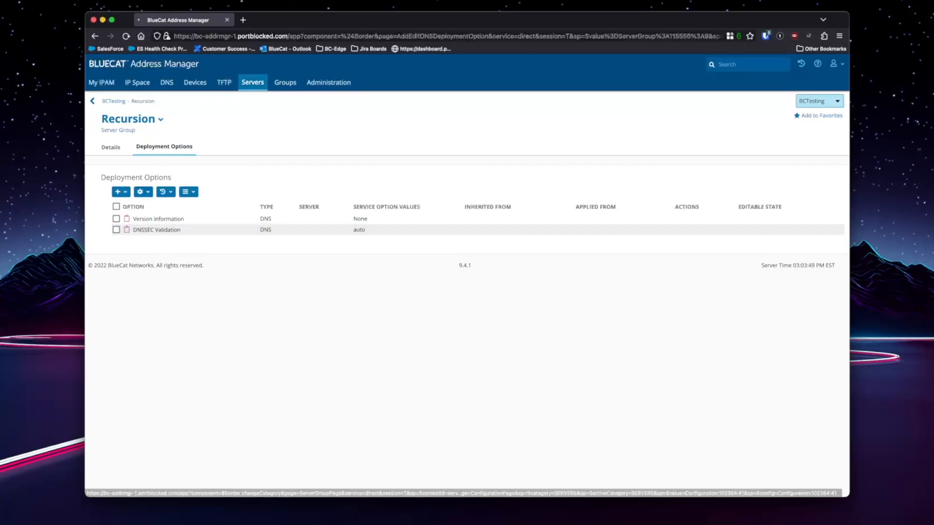
click(144, 219)
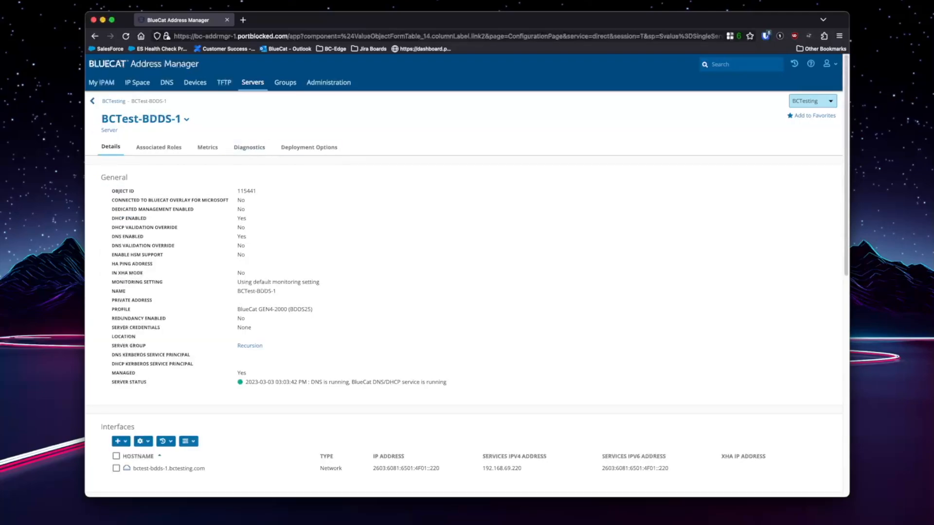
click(309, 147)
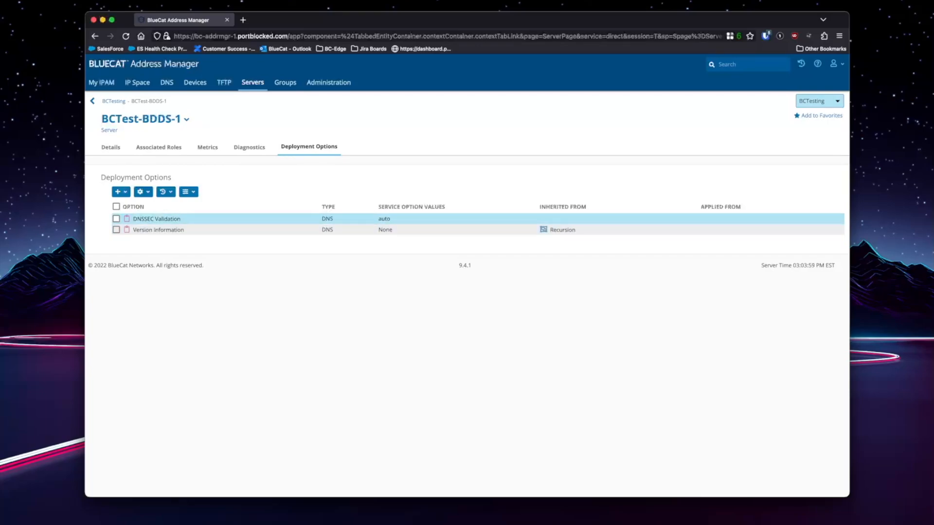
click(143, 192)
click(156, 224)
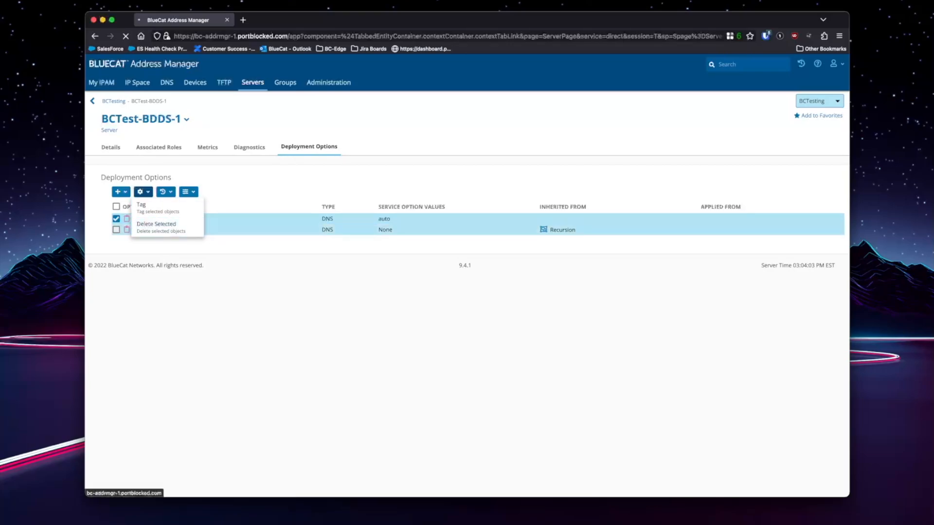
click(116, 240)
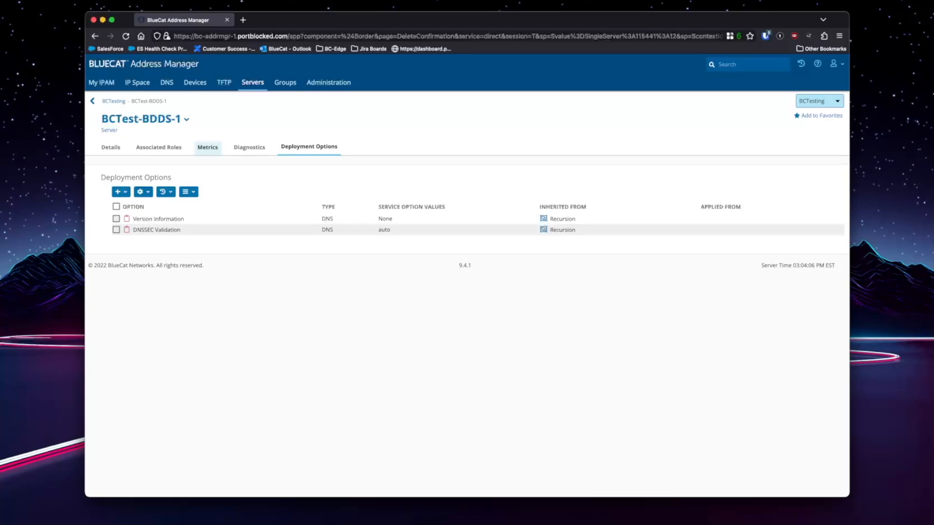
Delete the server-level Version Information deployment option of BCTest-BDDS-2
click(113, 101)
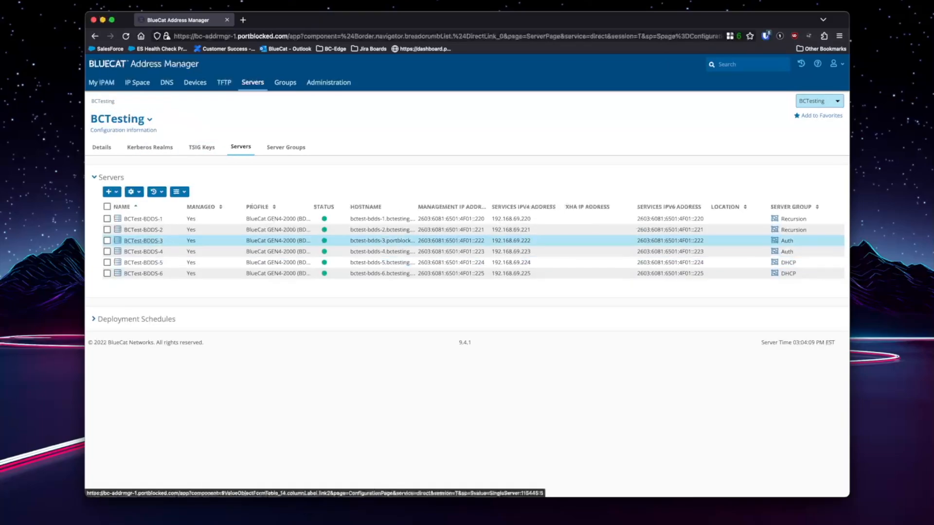
click(143, 229)
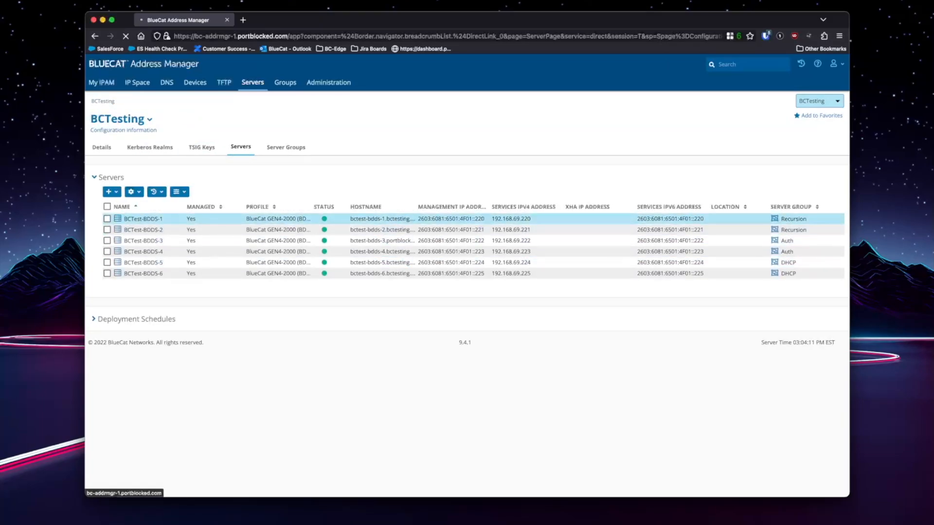
click(309, 147)
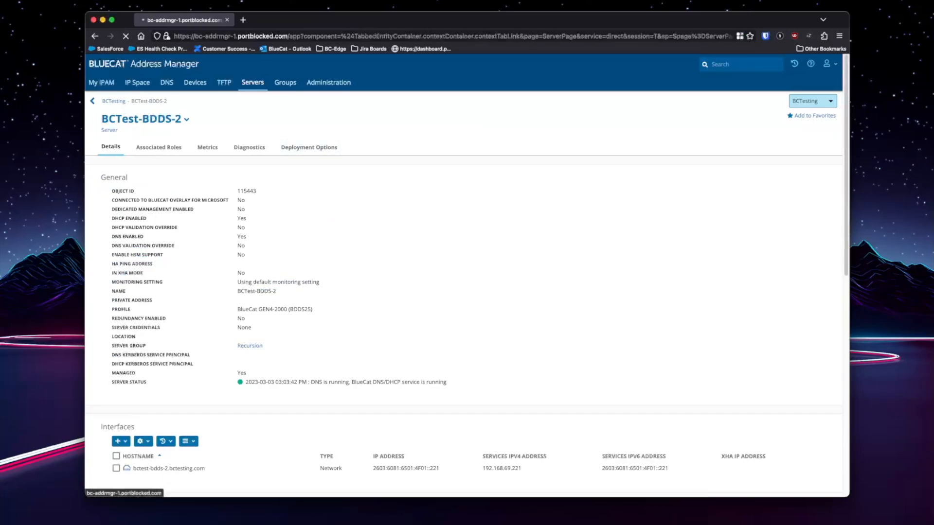
click(143, 191)
click(148, 227)
click(116, 240)
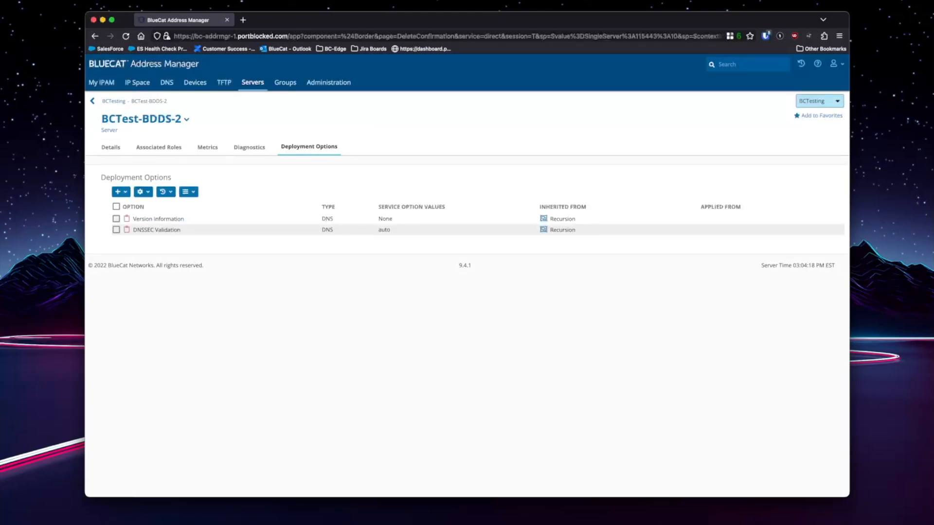
Examine the server-level deployment options of BCTest-BDDS-5 and BCTest-BDDS-6
click(113, 101)
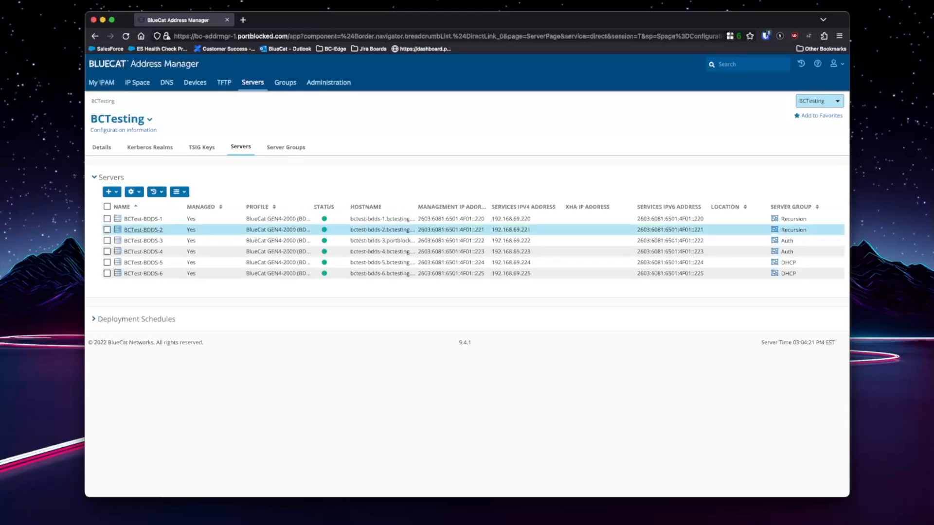
click(144, 263)
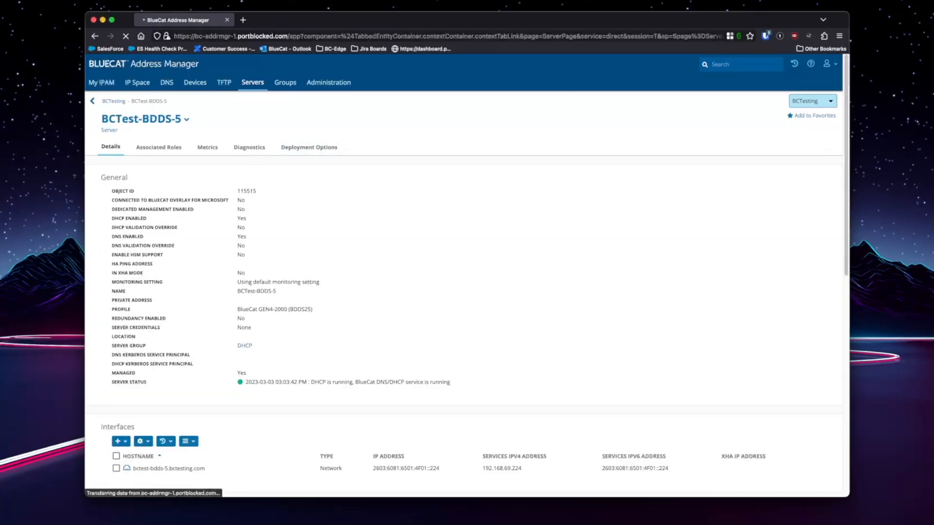
click(309, 147)
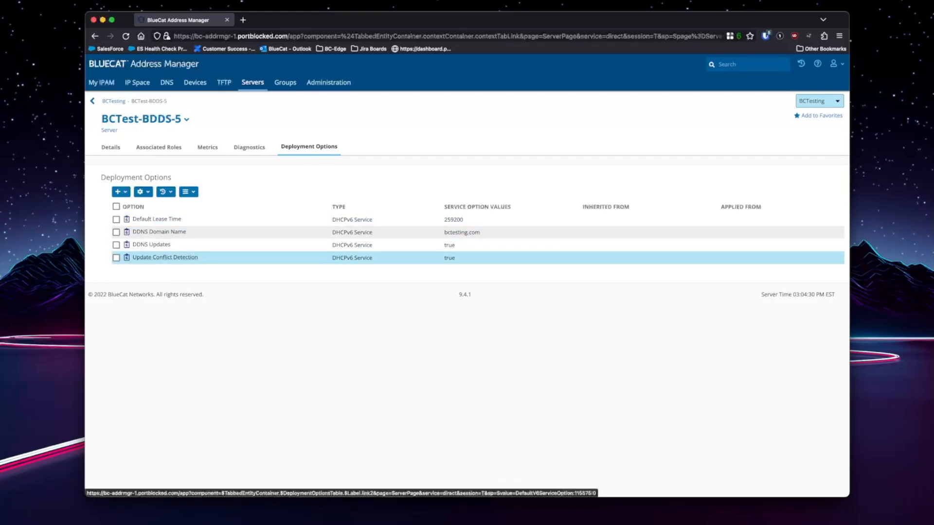
click(113, 101)
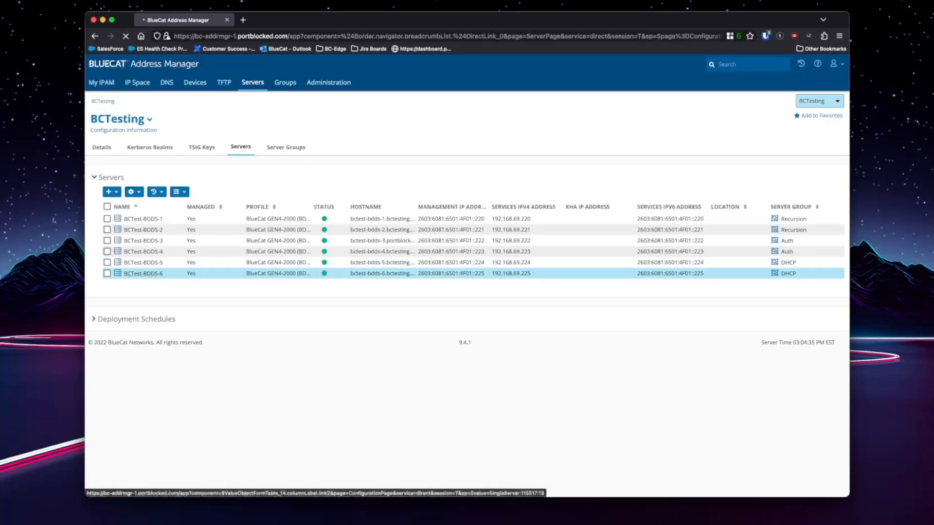
click(286, 147)
click(241, 147)
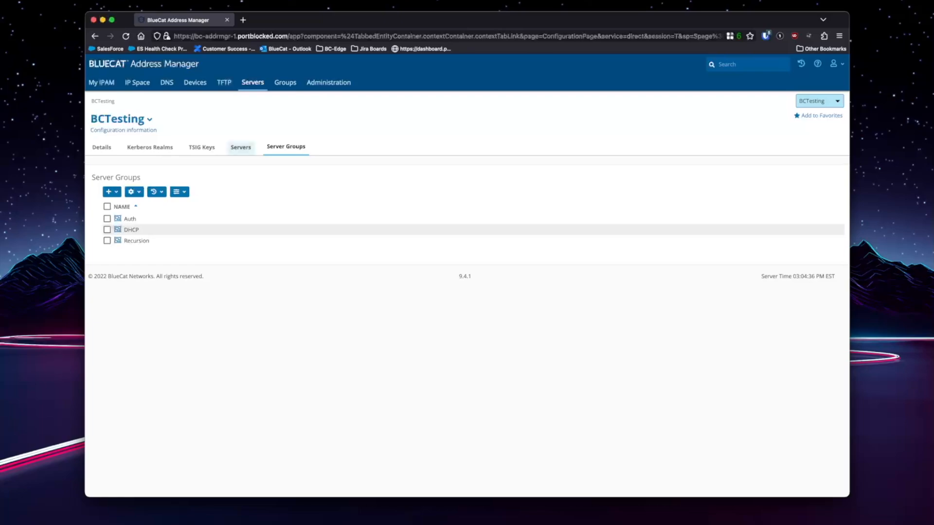
click(143, 273)
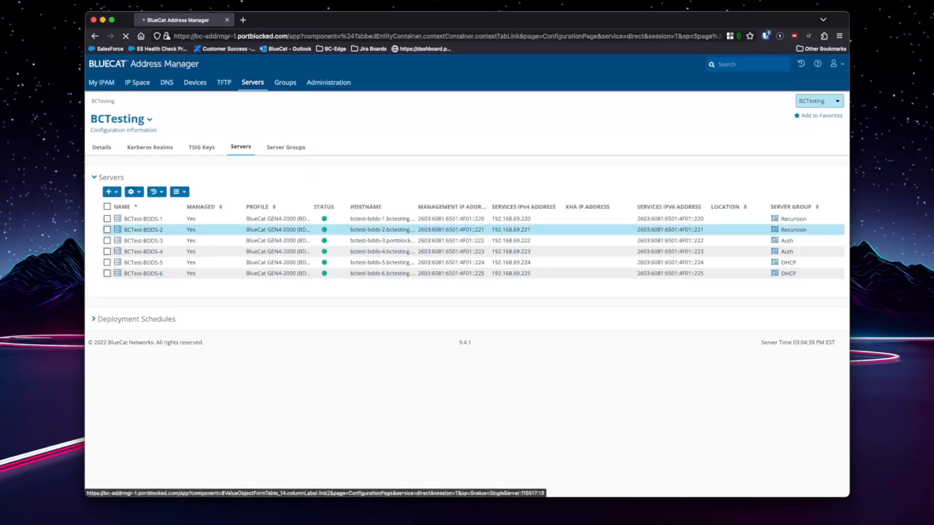
click(308, 147)
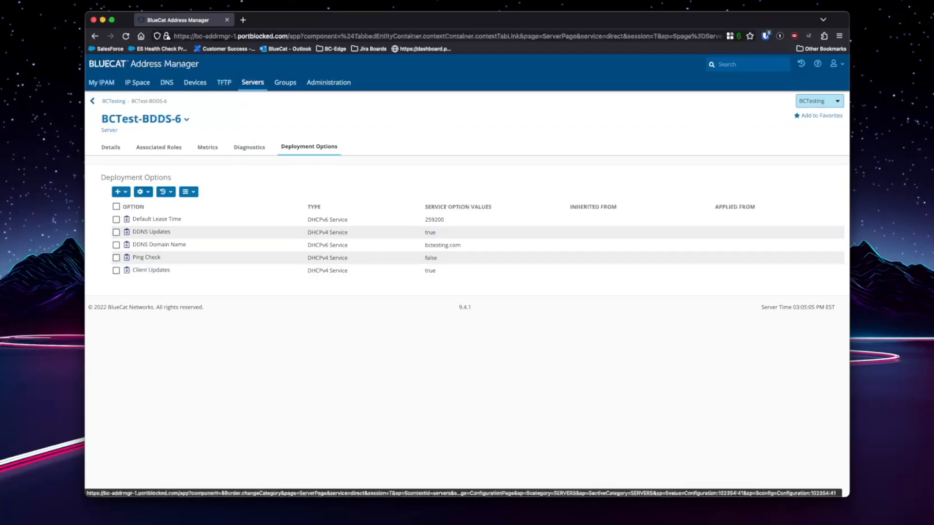
Add a Default Lease Time DHCP service option of 3 days to the DHCP server group
click(253, 82)
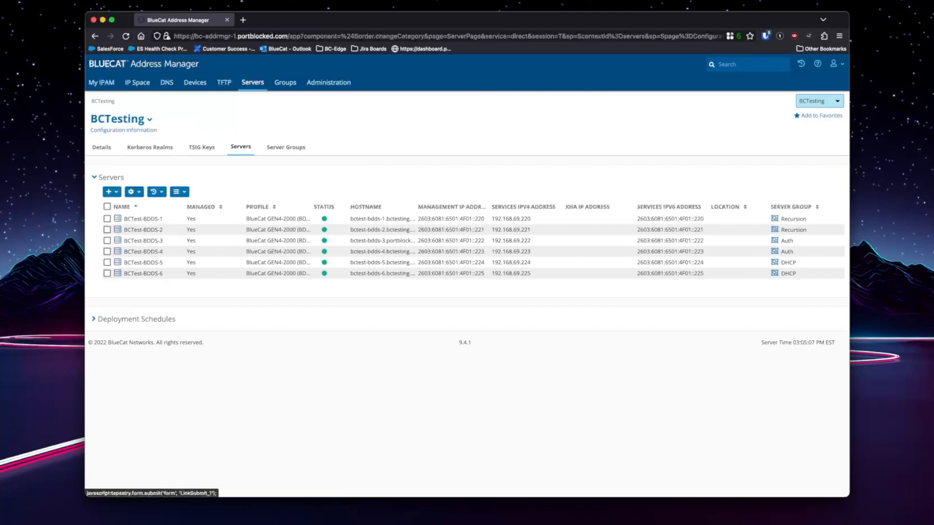
click(286, 146)
click(131, 229)
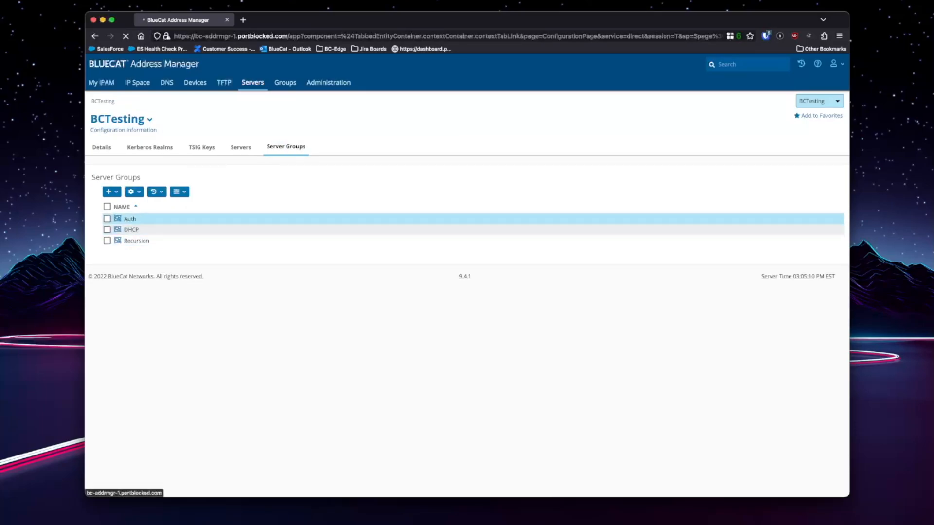
click(164, 146)
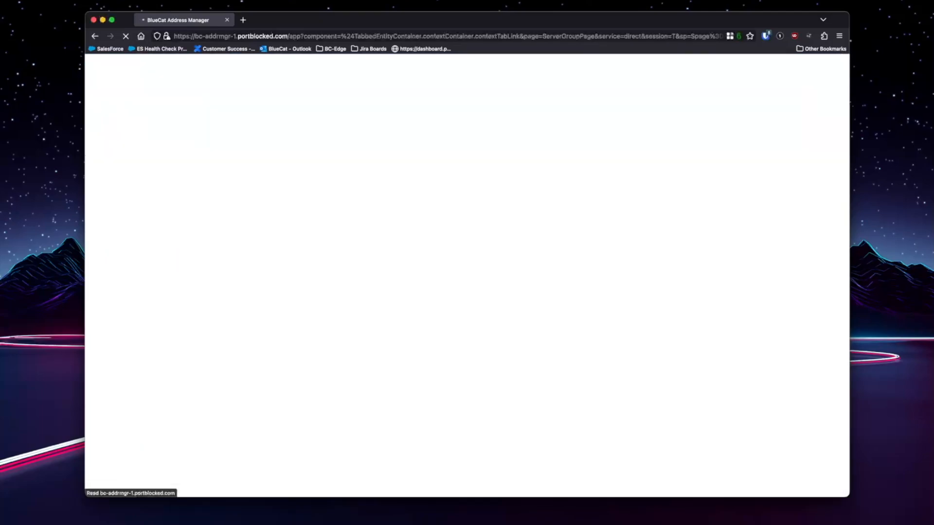
click(121, 192)
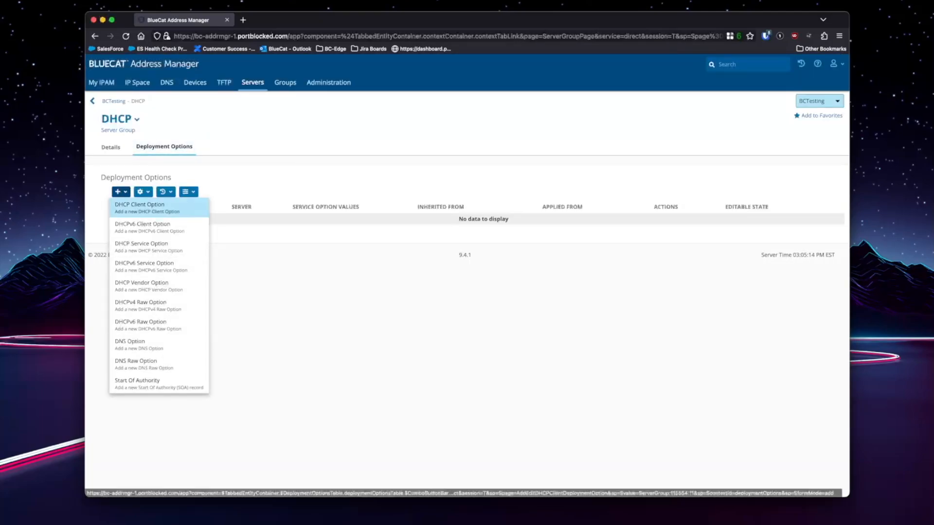
click(142, 246)
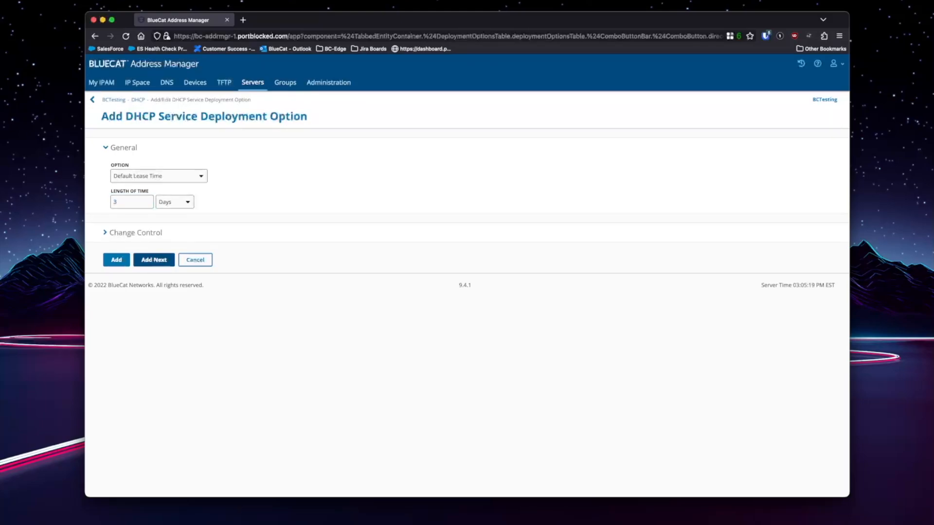
Add a DDNS Domain Name DHCP service option with the name bctesting.com to the DHCP server group
click(156, 176)
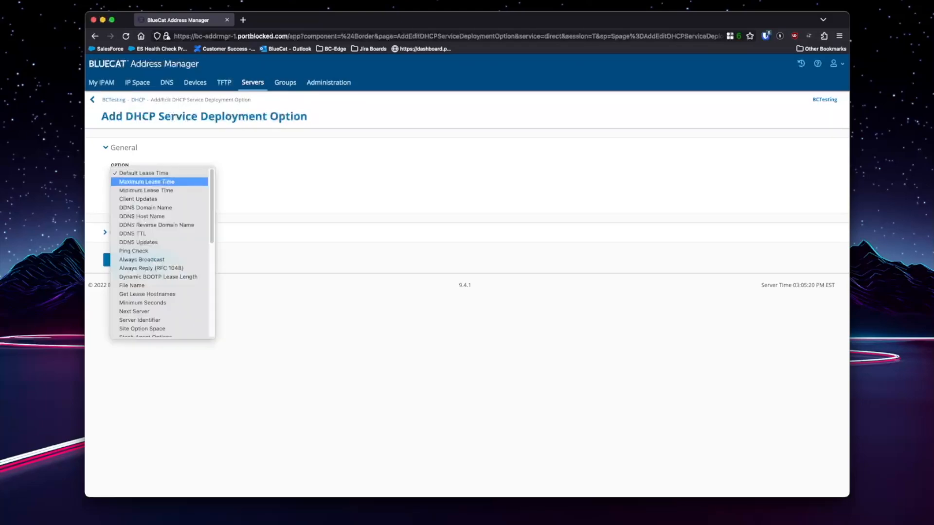
click(145, 208)
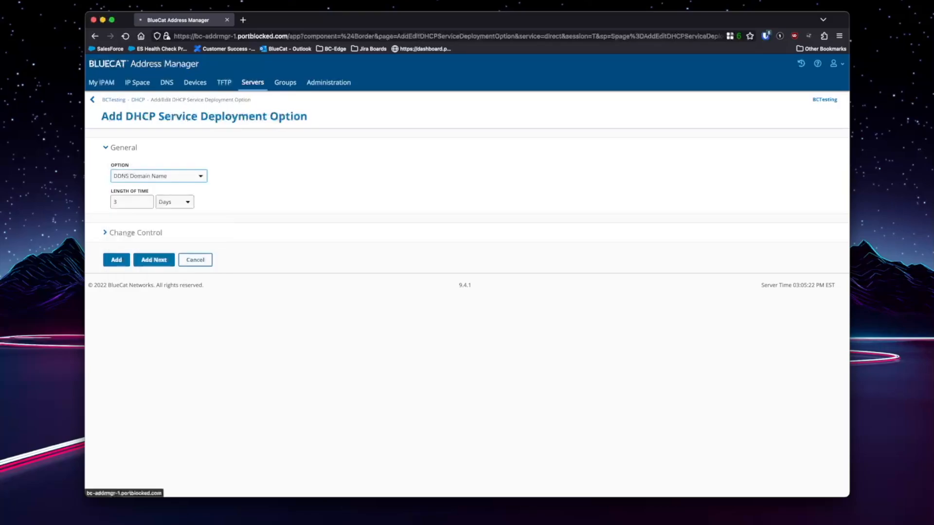
click(148, 203)
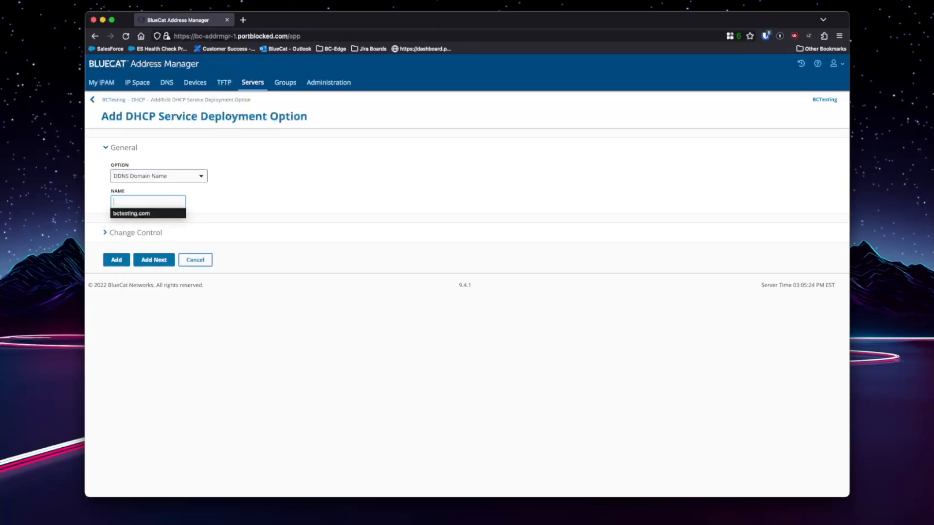
click(131, 214)
click(154, 260)
Add an enabled DDNS Updates DHCP service option to the DHCP server group
click(159, 176)
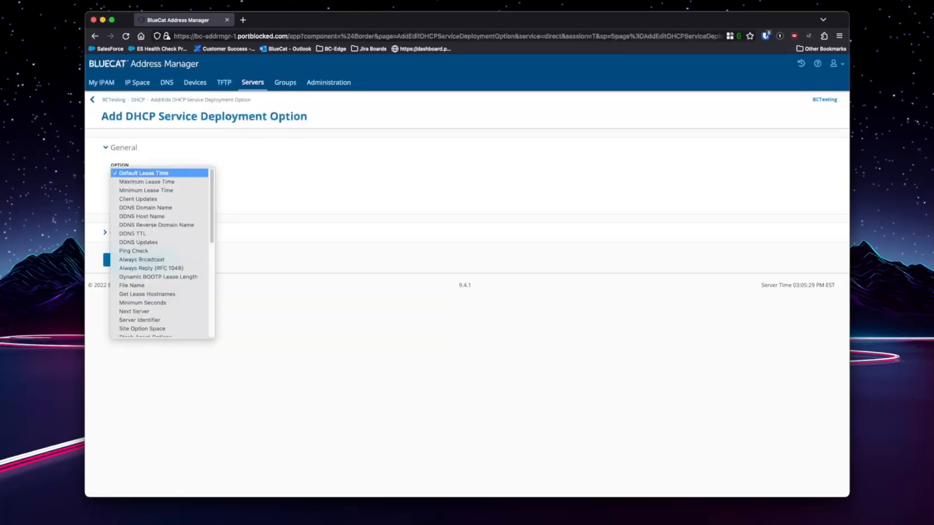
key(Down)
key(Return)
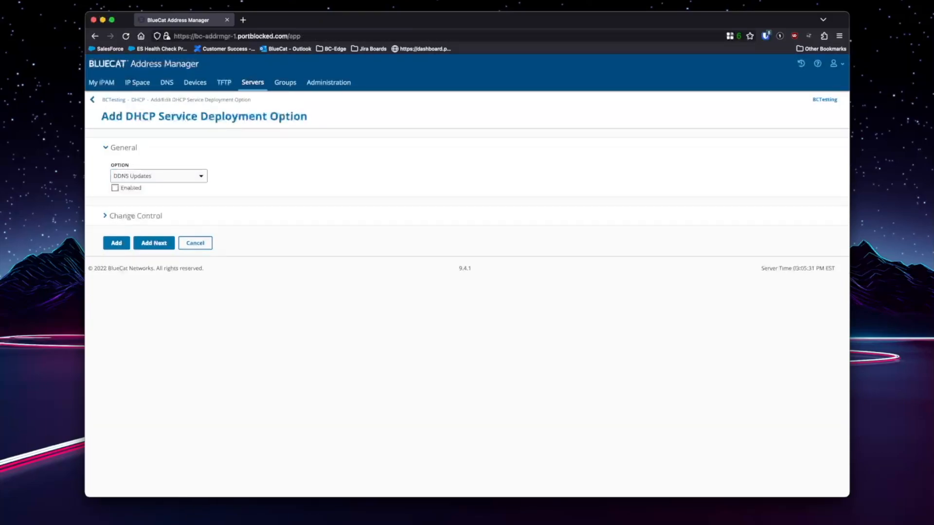
click(115, 188)
click(154, 243)
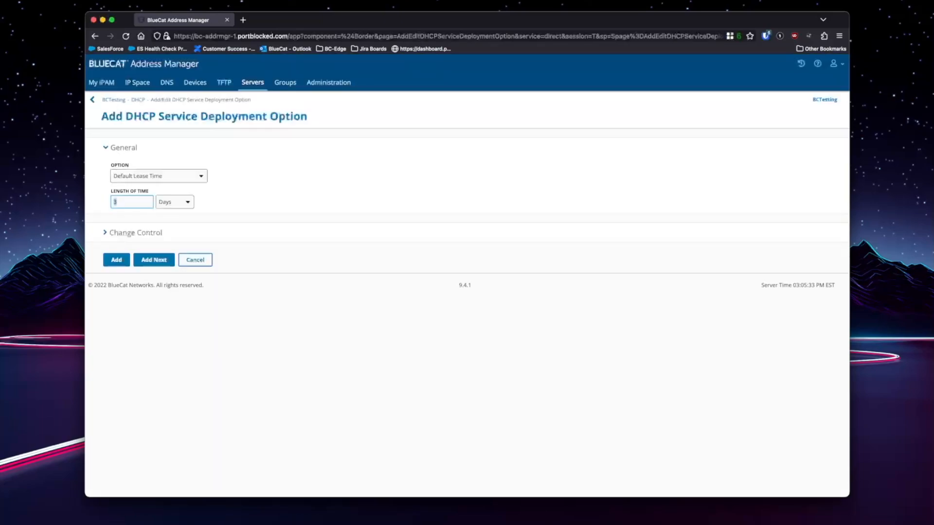
Add an enabled Update Conflict Detection DHCP service option to the DHCP server group
click(159, 176)
scroll(158, 242, down, 3)
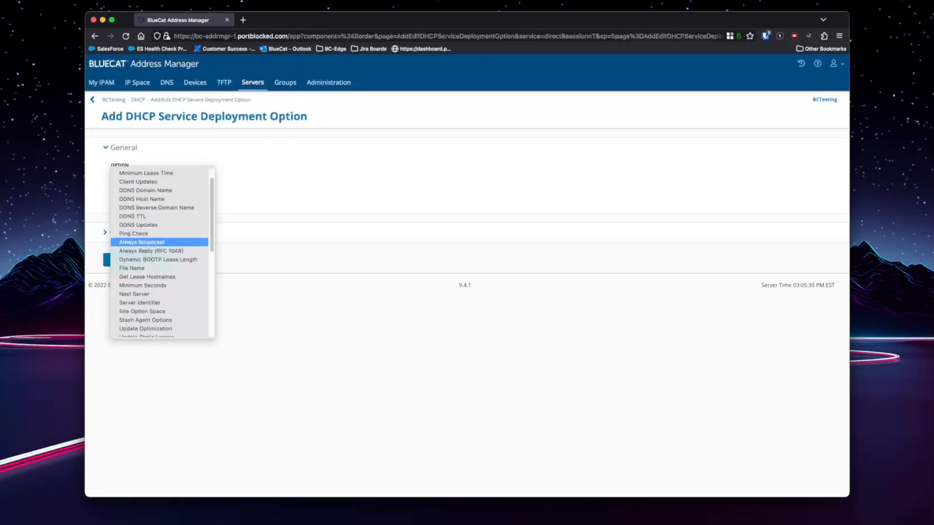
scroll(159, 276, down, 1)
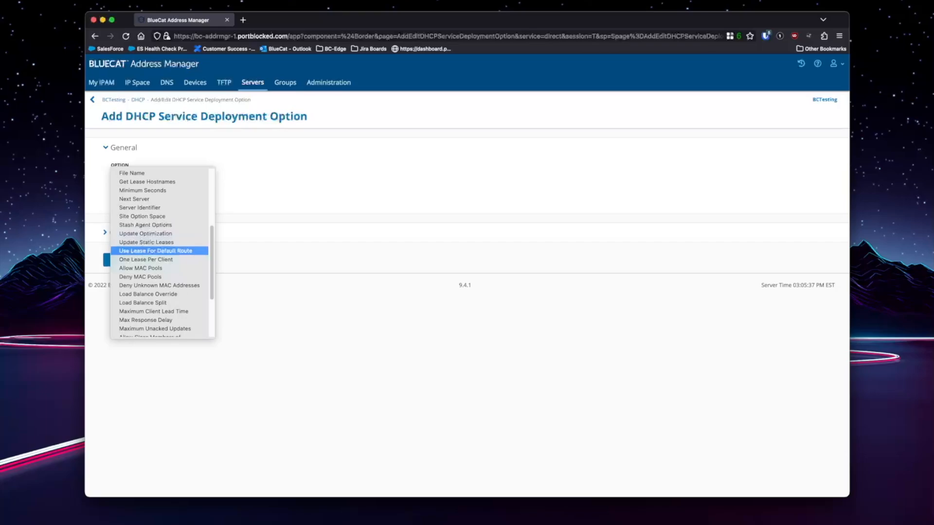
scroll(158, 277, down, 3)
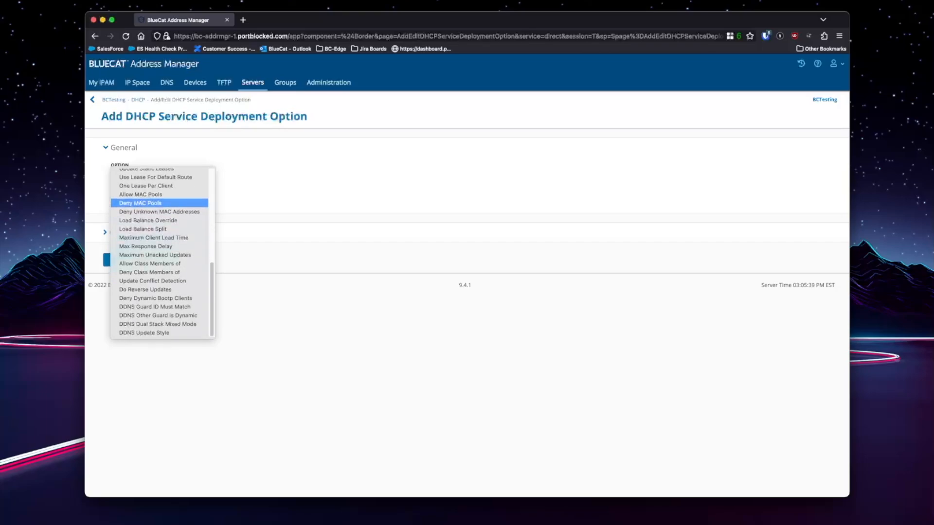
click(153, 281)
click(114, 188)
click(154, 243)
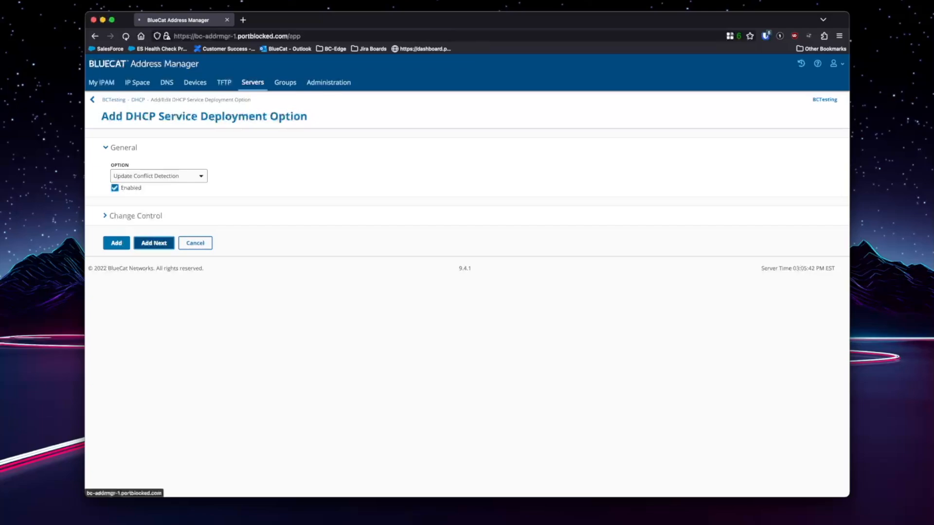
Add an enabled Update Optimization DHCP service option to the DHCP server group and finish adding options
click(159, 176)
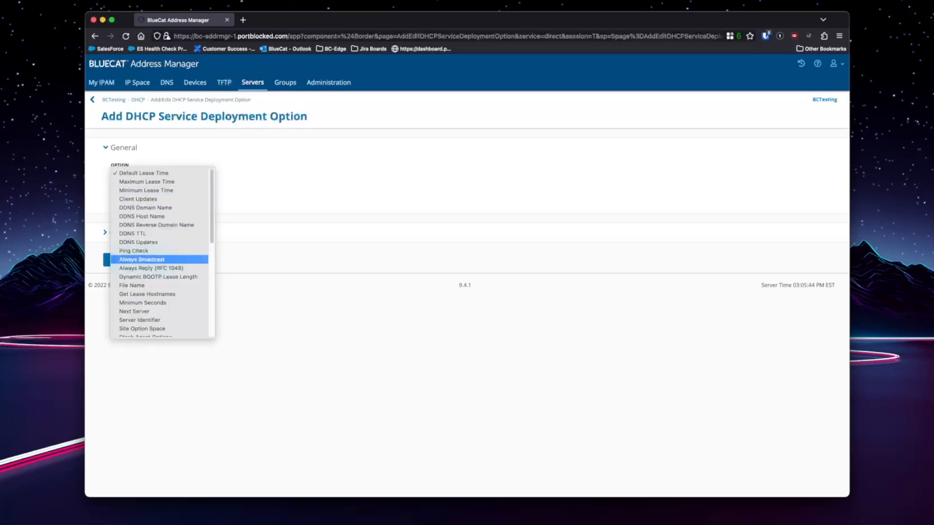
scroll(161, 248, down, 2)
scroll(151, 249, down, 6)
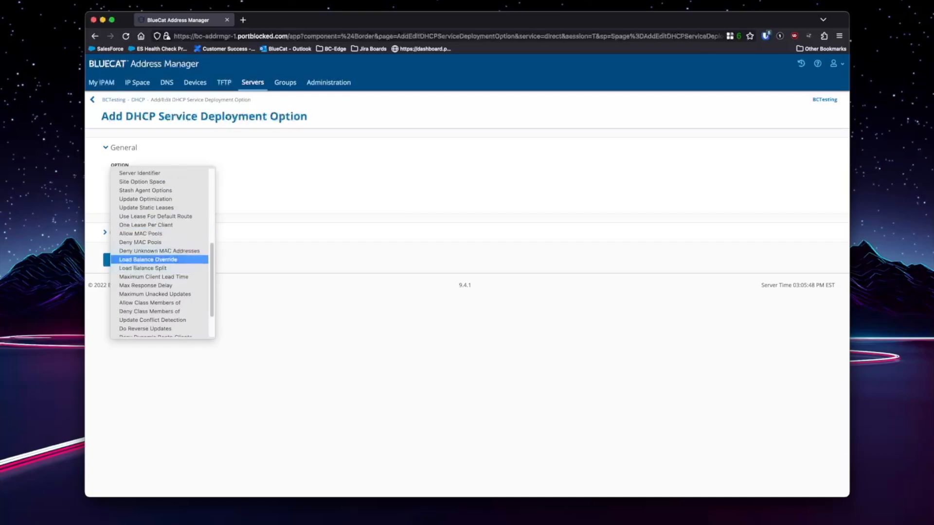
click(146, 199)
click(115, 188)
click(116, 243)
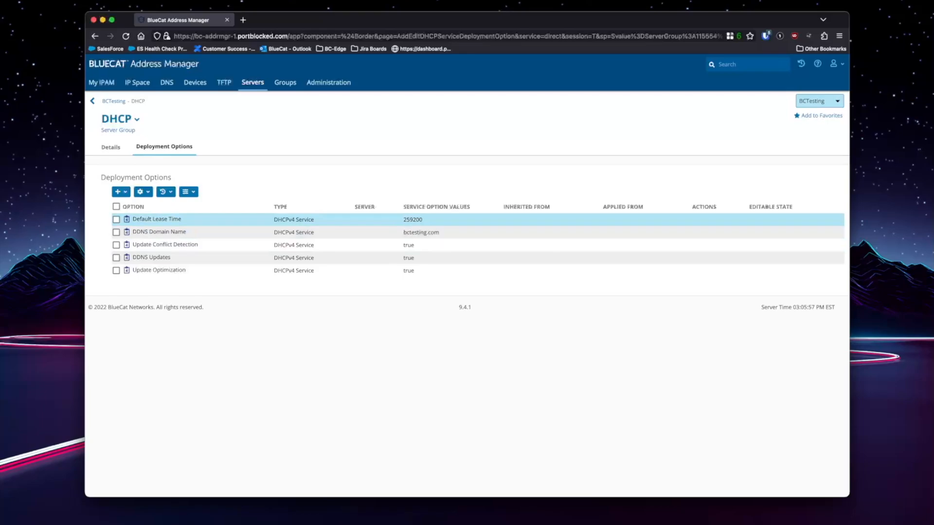
Delete BCTest-BDDS-5's server-level DHCPv6 options Update Conflict Detection, Default Lease Time, DDNS Domain Name and DDNS Updates
click(252, 82)
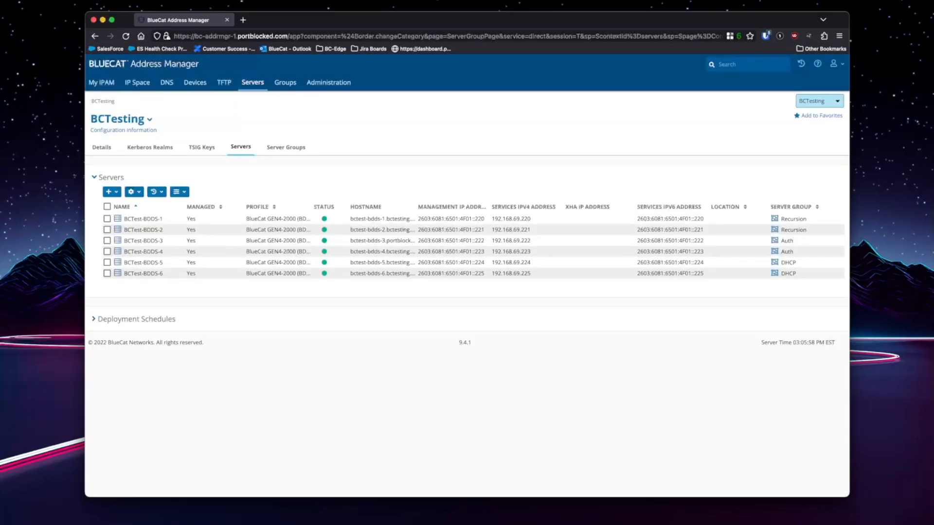
click(143, 262)
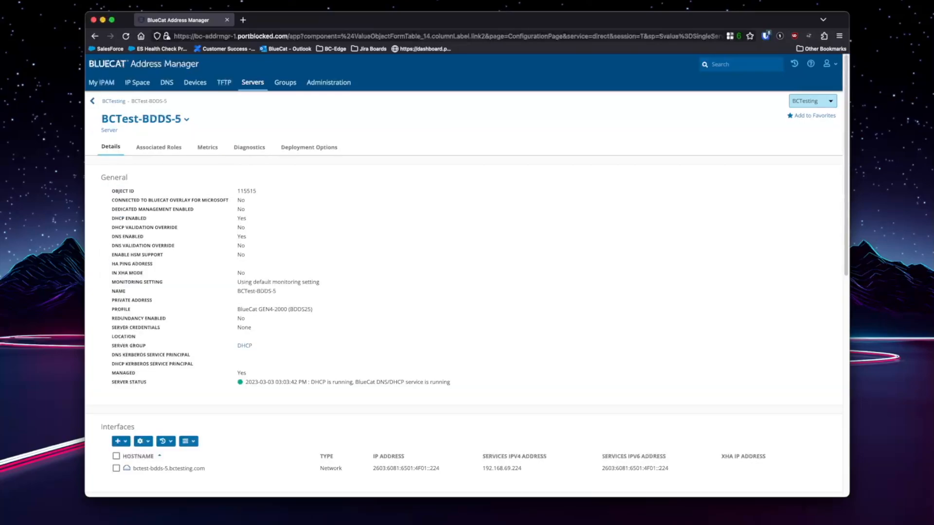
click(309, 147)
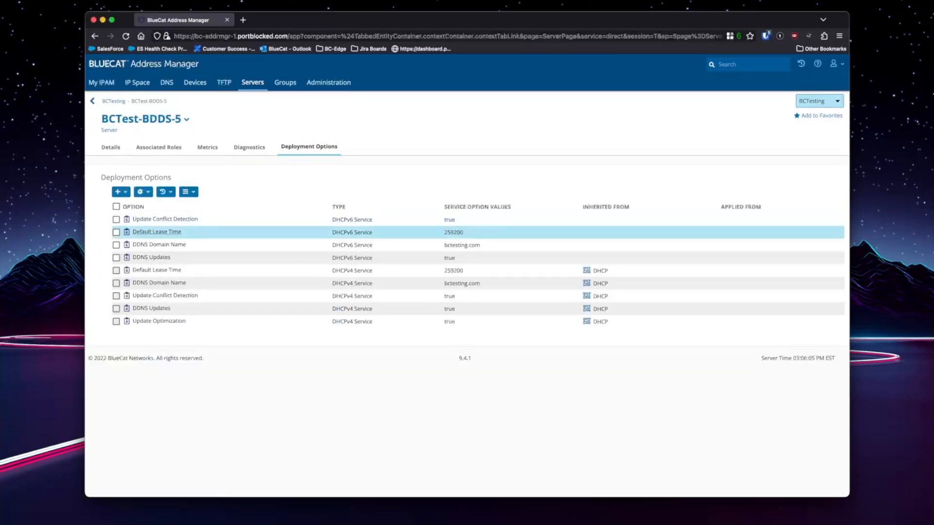
click(116, 220)
click(116, 232)
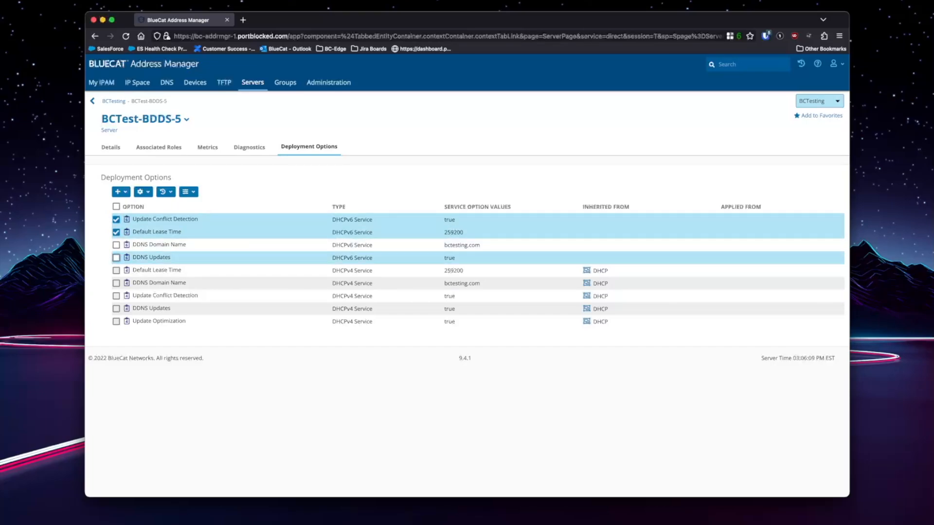
click(116, 258)
click(116, 245)
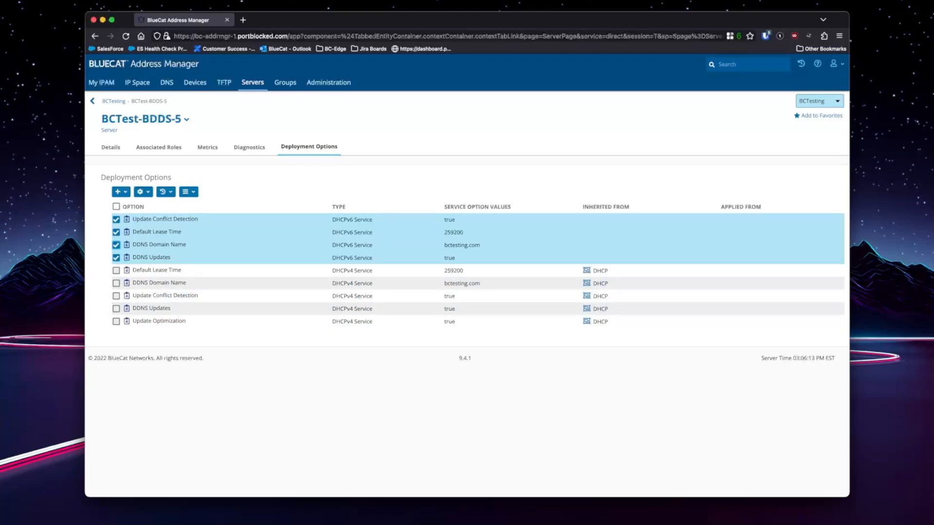
click(143, 192)
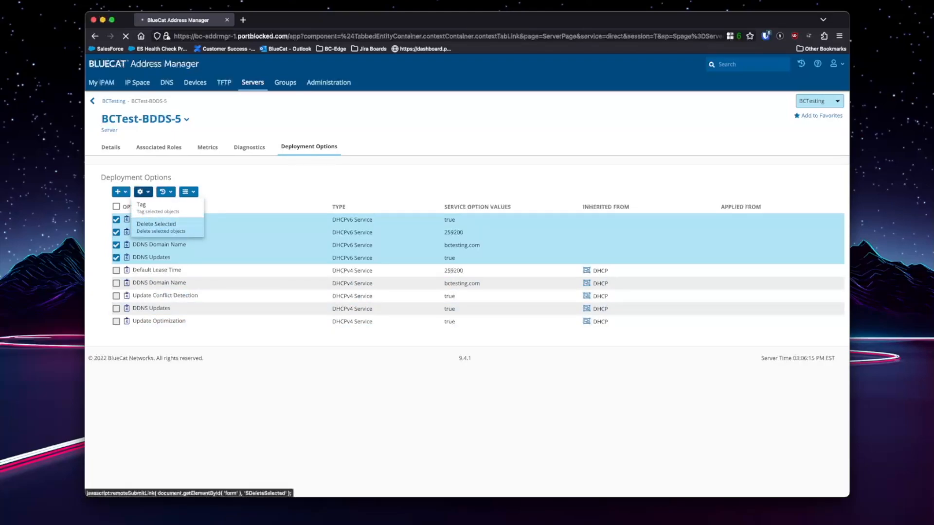
click(116, 276)
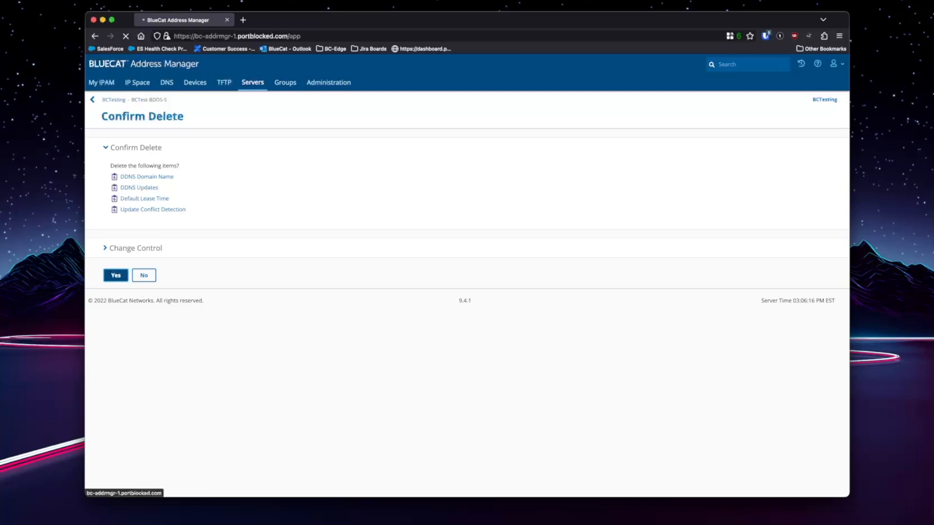
Delete BCTest-BDDS-6's server-level Client Updates, DDNS Updates and Ping Check options plus its DHCPv6 Default Lease Time and DDNS Domain Name options
click(114, 102)
click(143, 273)
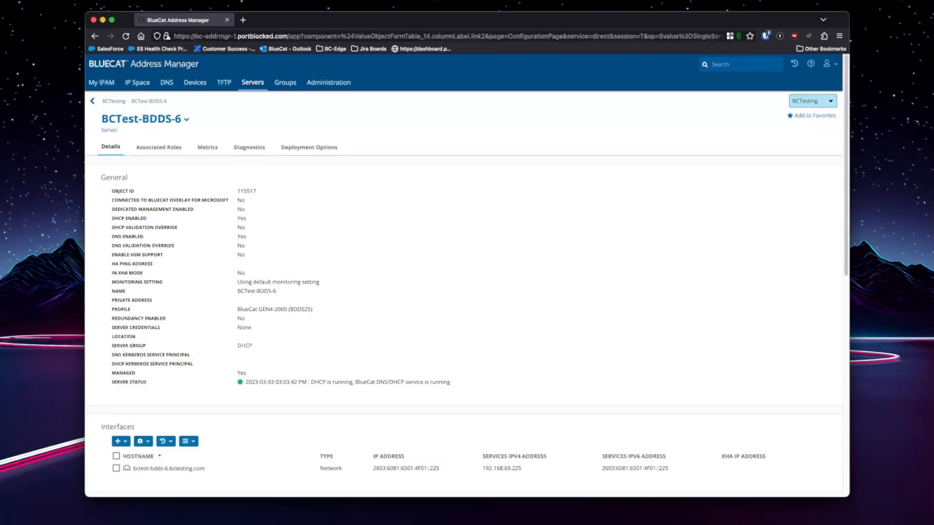
click(309, 147)
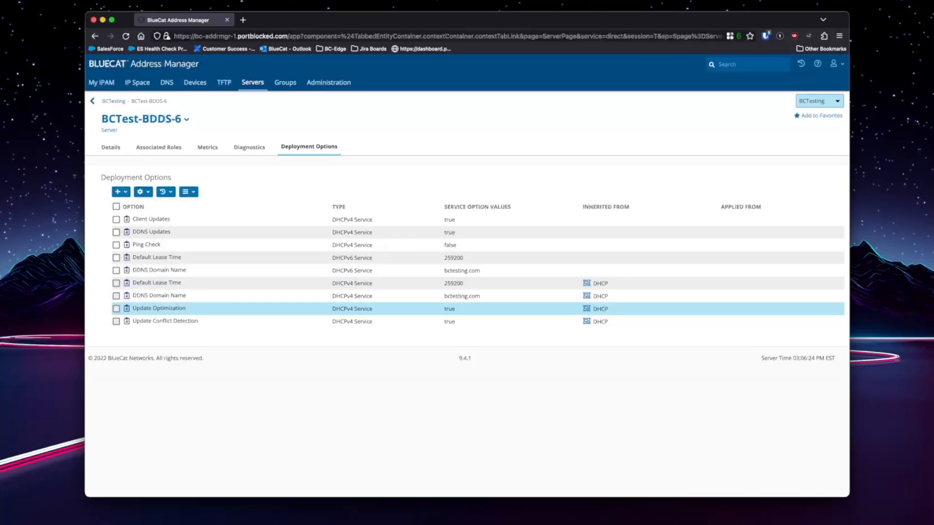
click(116, 220)
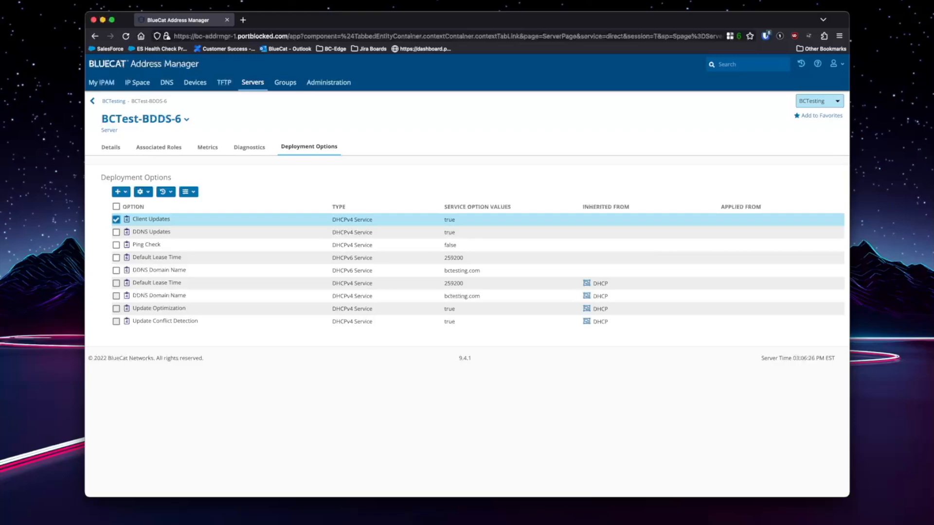
click(117, 233)
click(117, 245)
click(116, 258)
click(116, 270)
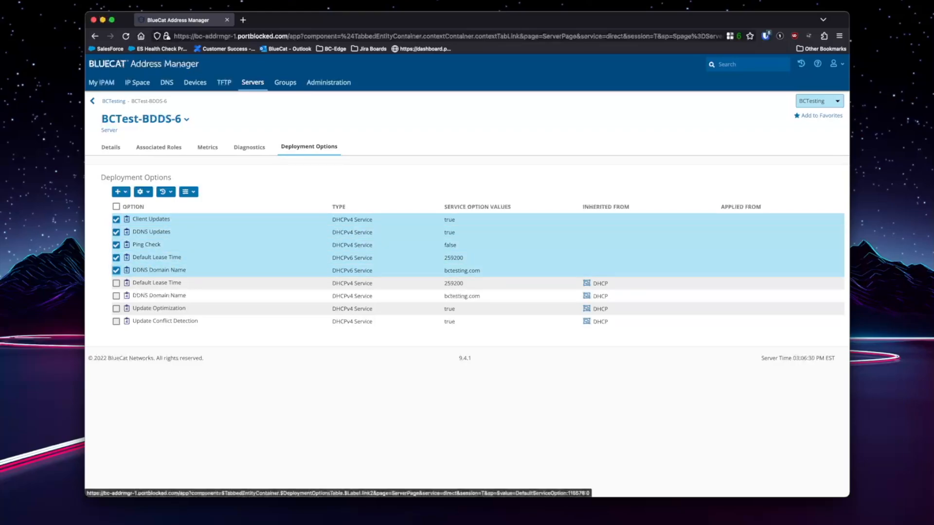
click(143, 192)
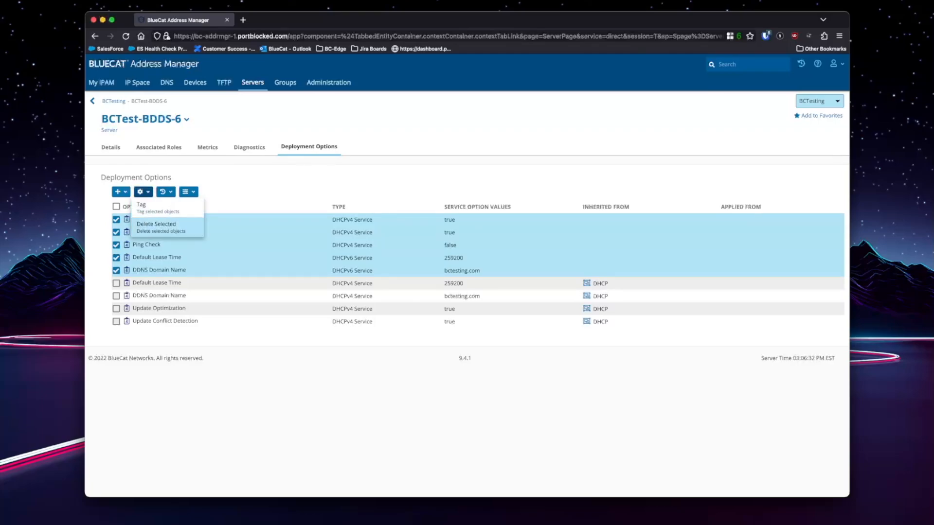
click(157, 225)
click(116, 286)
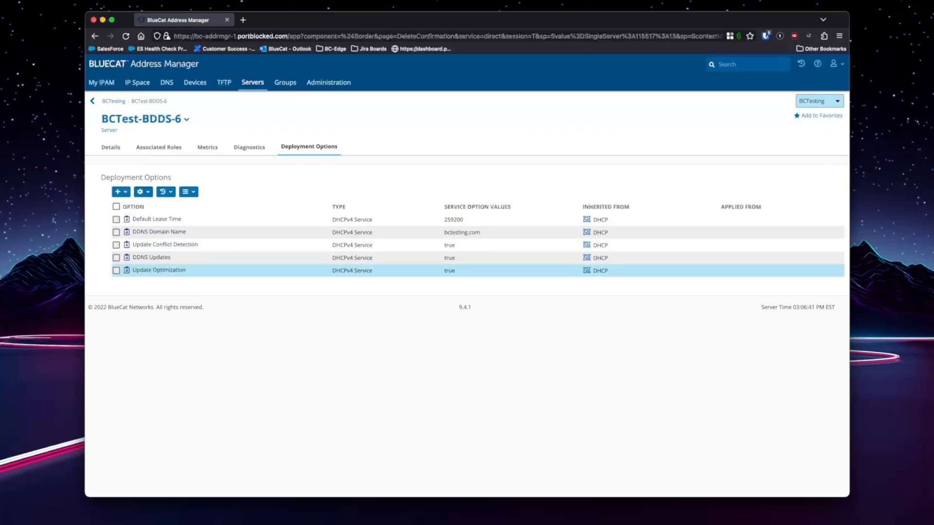
Deploy all servers in the BCTesting configuration, BCTest-BDDS-1 through BCTest-BDDS-6
click(253, 83)
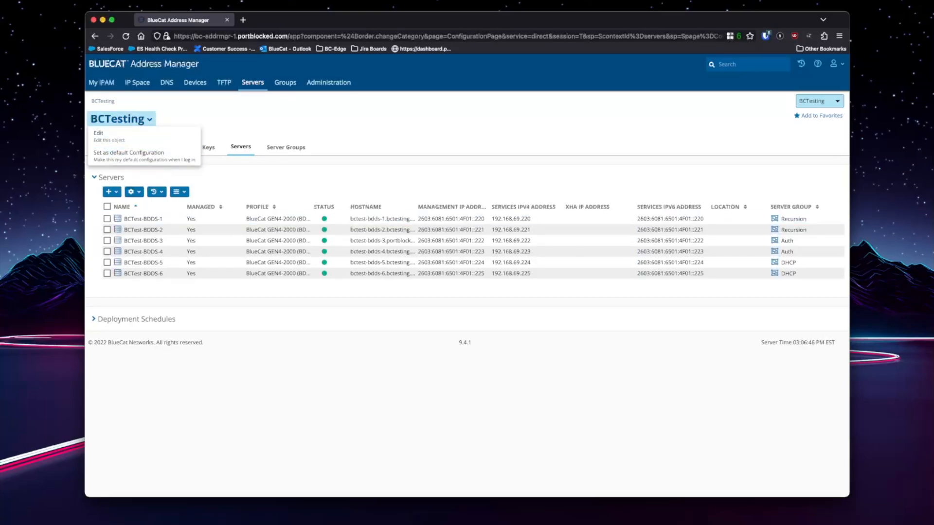
click(107, 206)
click(134, 191)
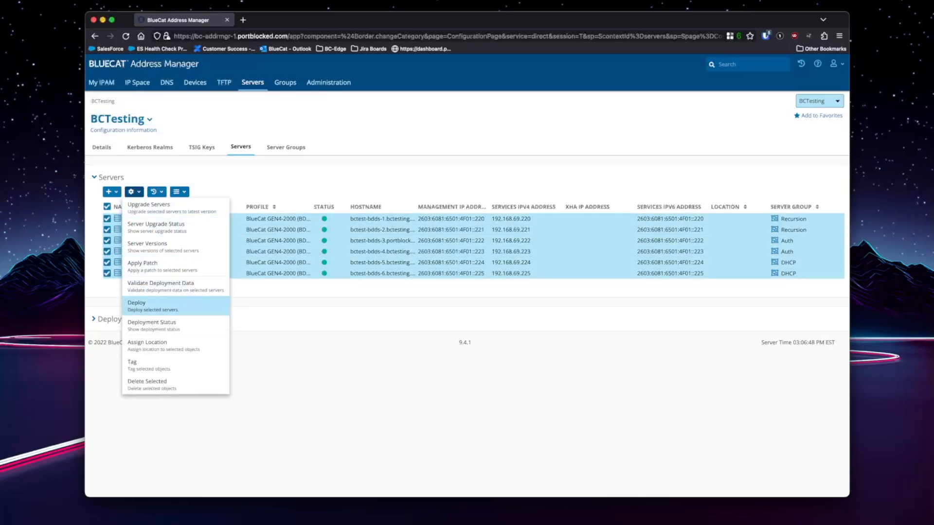
click(137, 306)
click(116, 412)
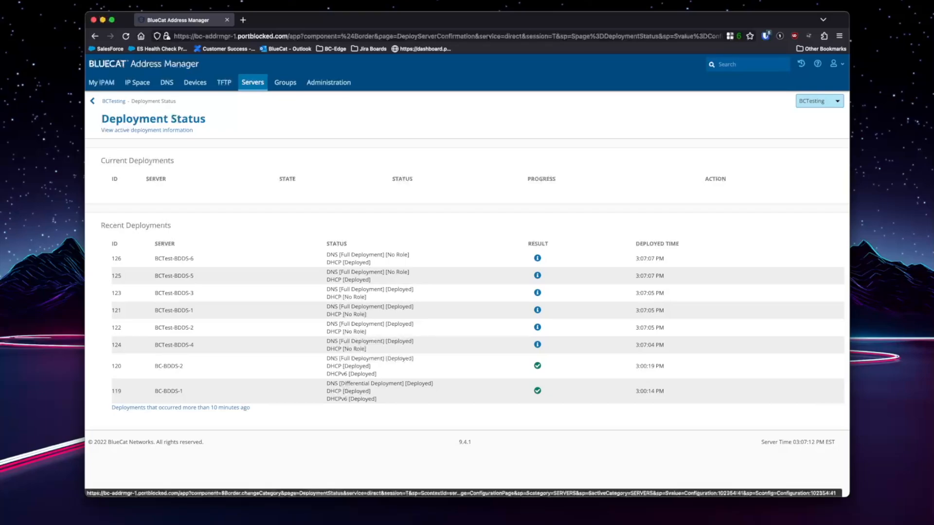
Examine the deployed DNS configuration of BCTest-BDDS-1, including its options and default view sections, and return to the server's details
click(252, 82)
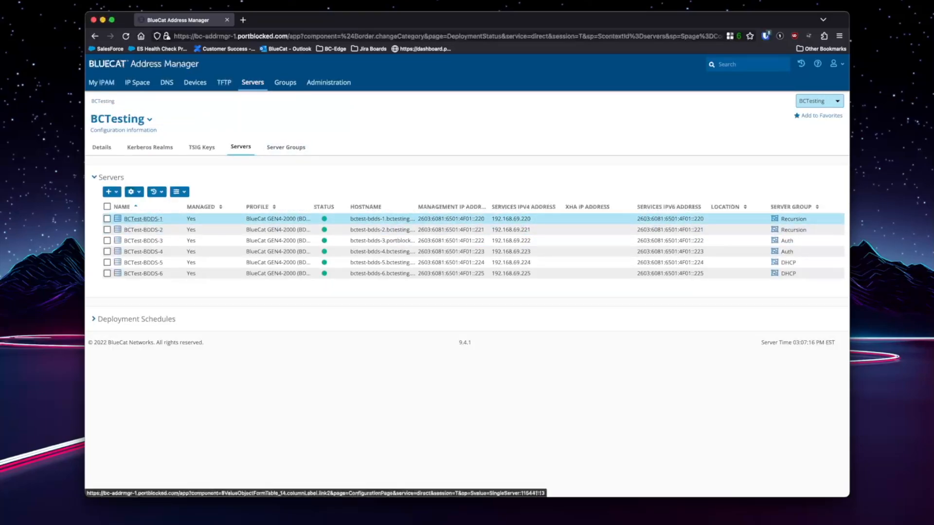
click(143, 218)
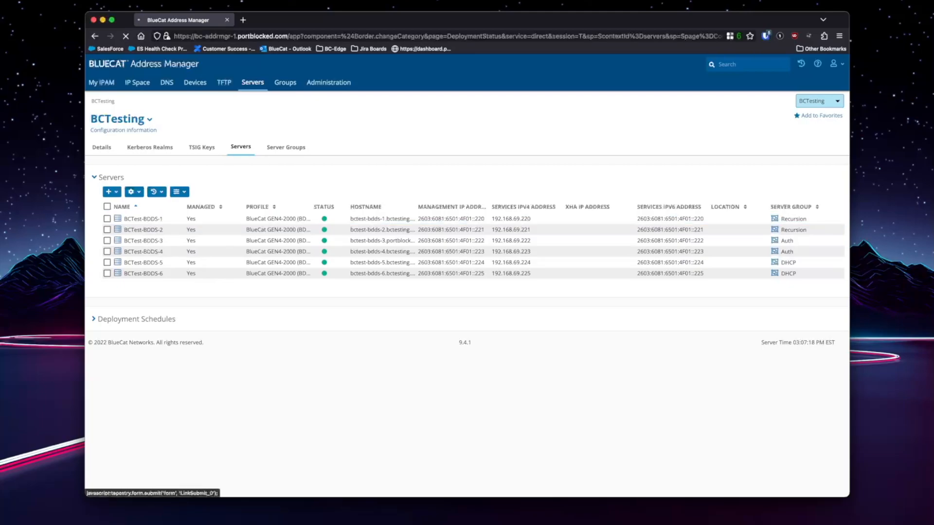
click(309, 148)
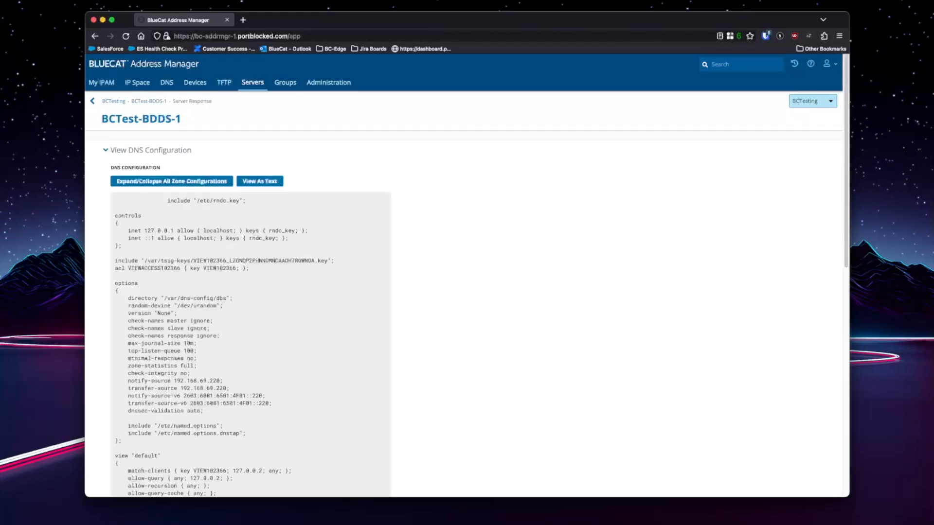
scroll(467, 272, down, 5)
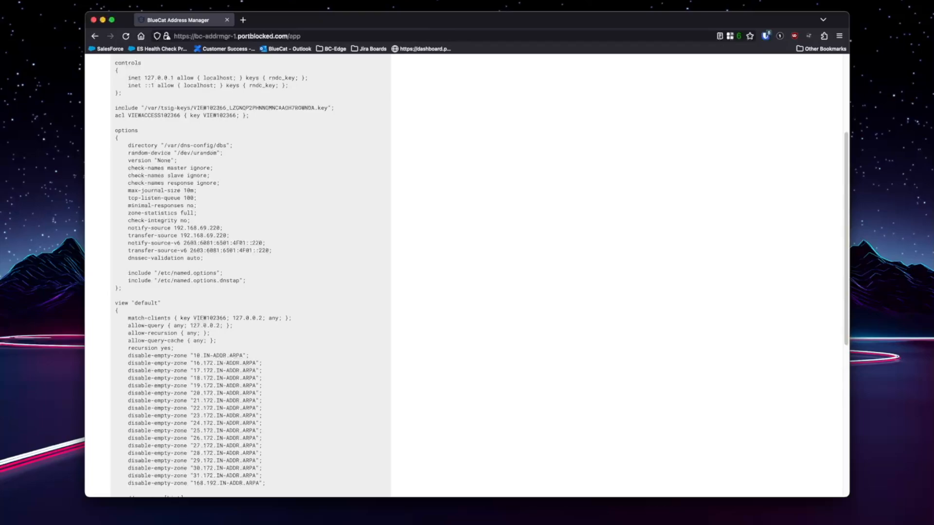
scroll(467, 272, up, 4)
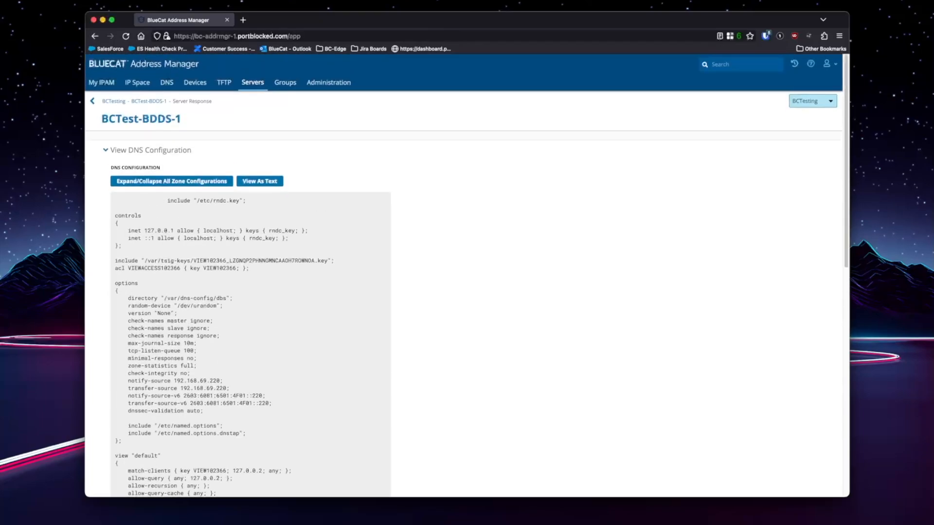
click(154, 101)
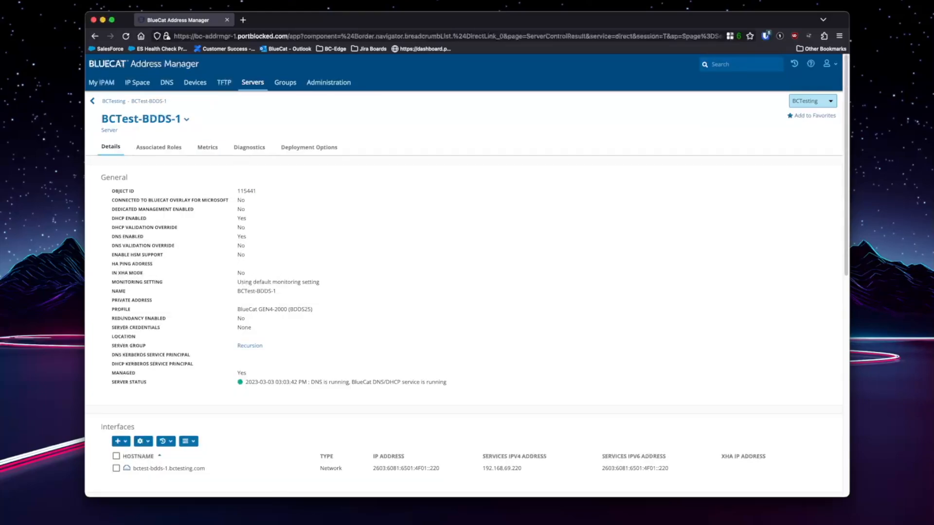
Examine the options and default view sections of BCTest-BDDS-2's deployed DNS configuration, then return to the BCTesting server list
click(114, 101)
click(143, 231)
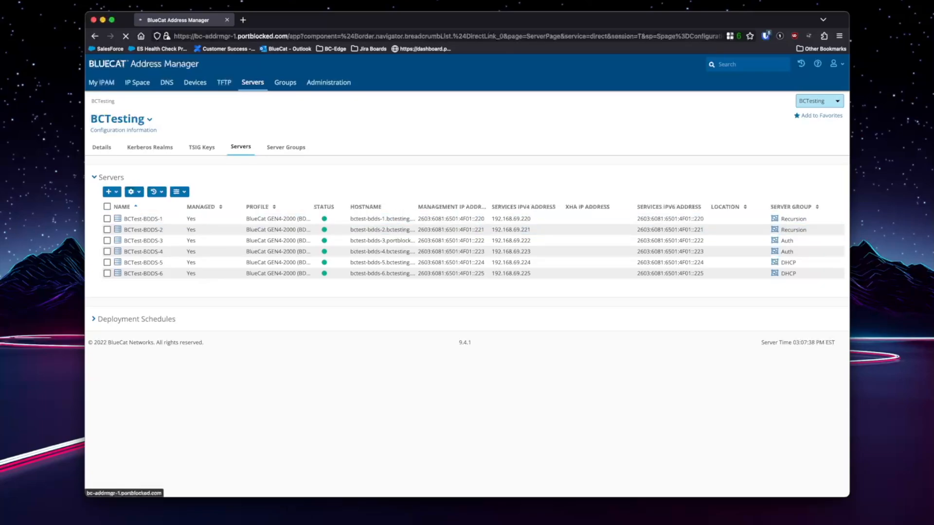
click(249, 148)
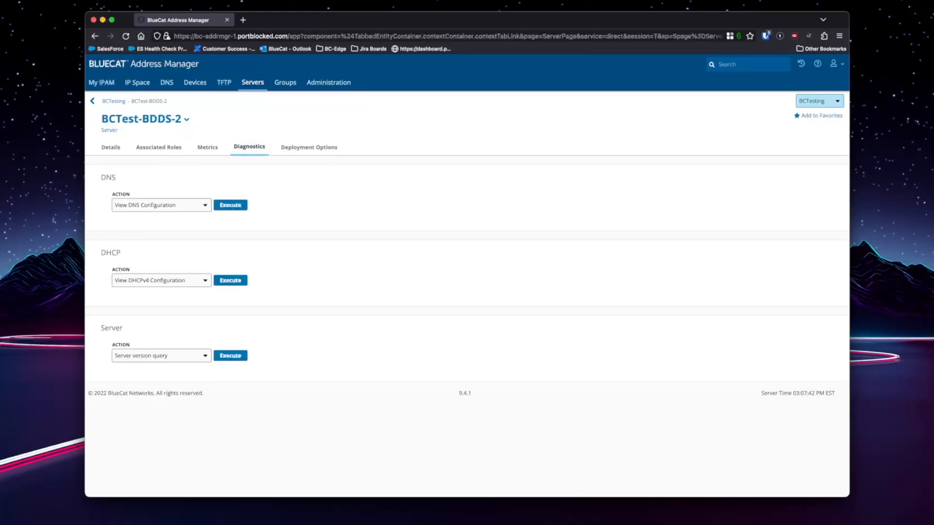
click(230, 205)
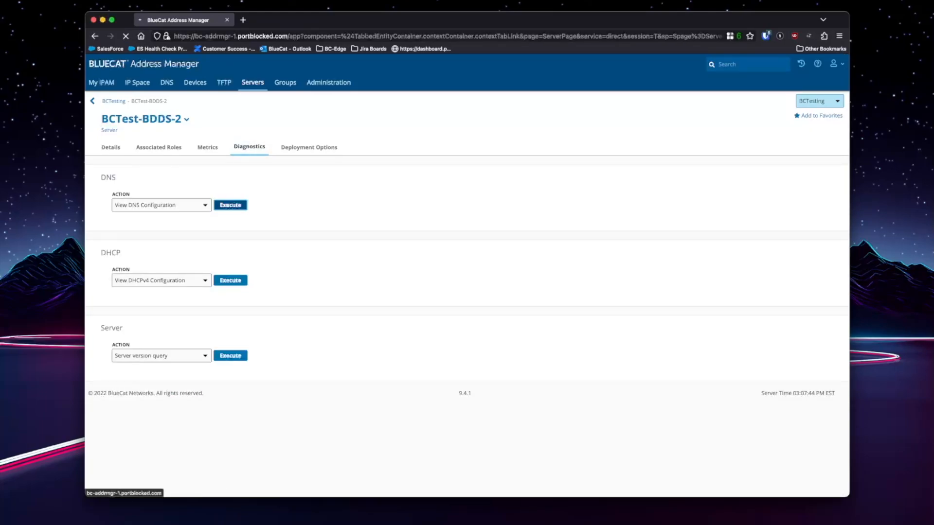
scroll(467, 273, down, 5)
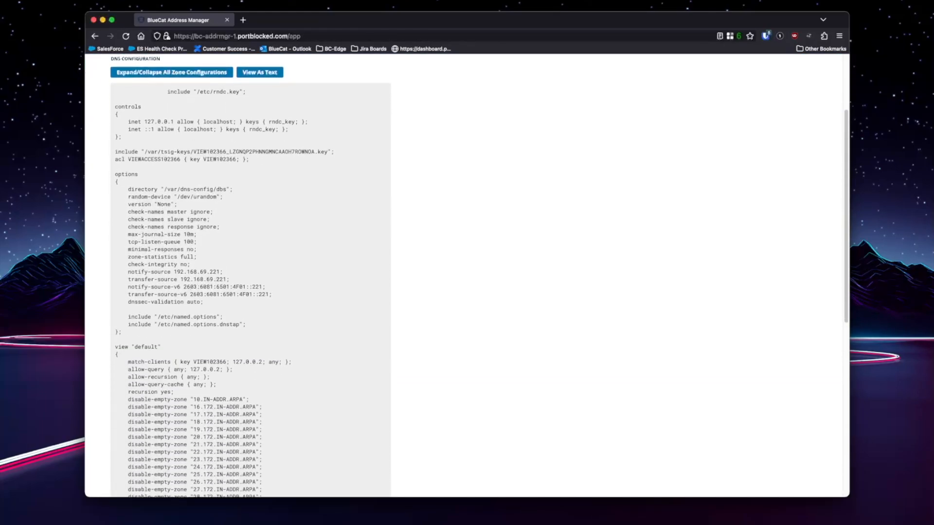
scroll(467, 272, down, 3)
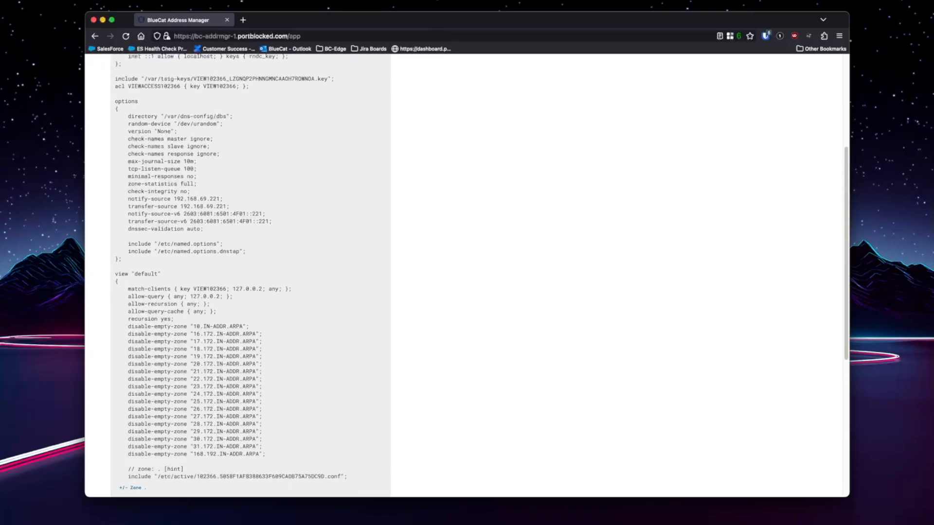
scroll(467, 273, up, 5)
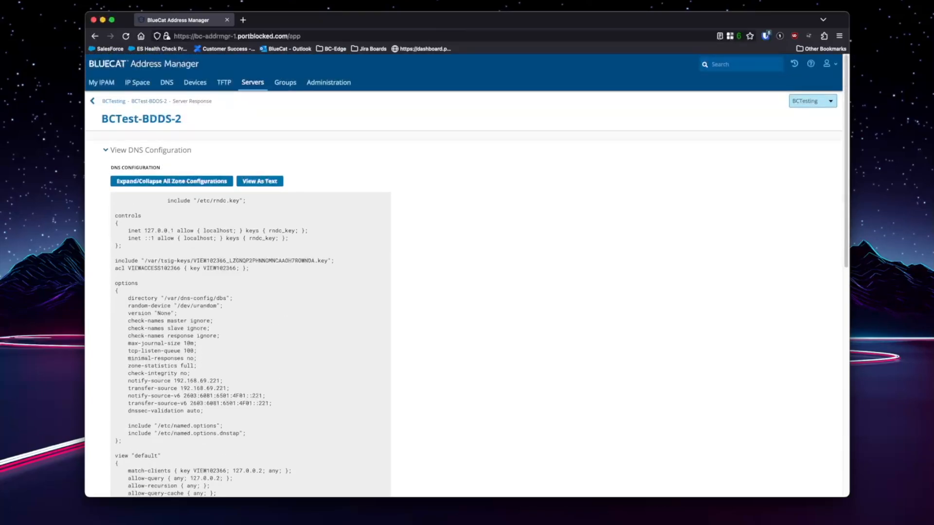
click(253, 83)
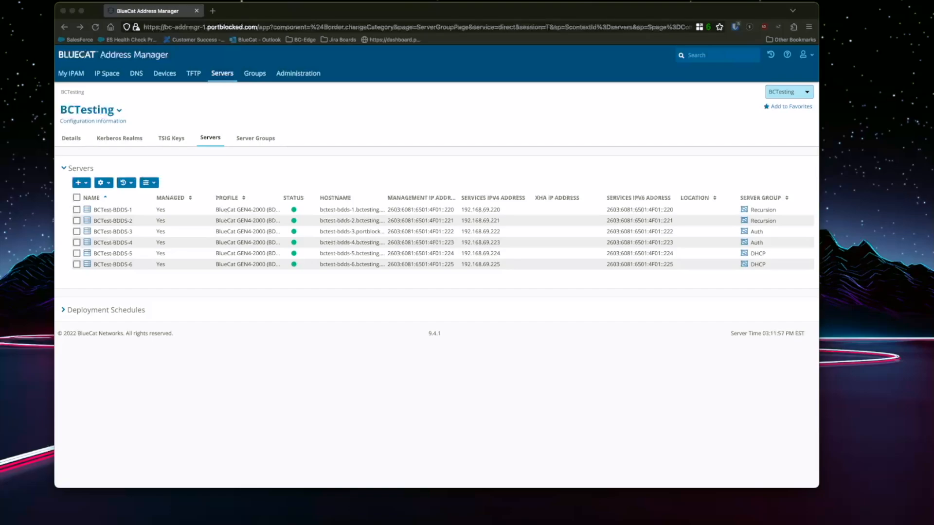
Delete the Version Information DNS deployment option from the Recursion server group in BCTesting
click(256, 138)
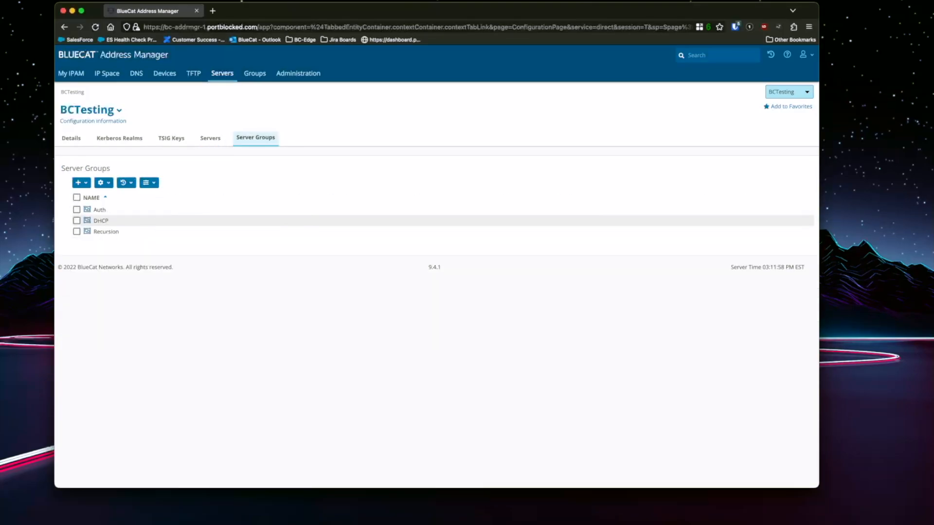
click(105, 231)
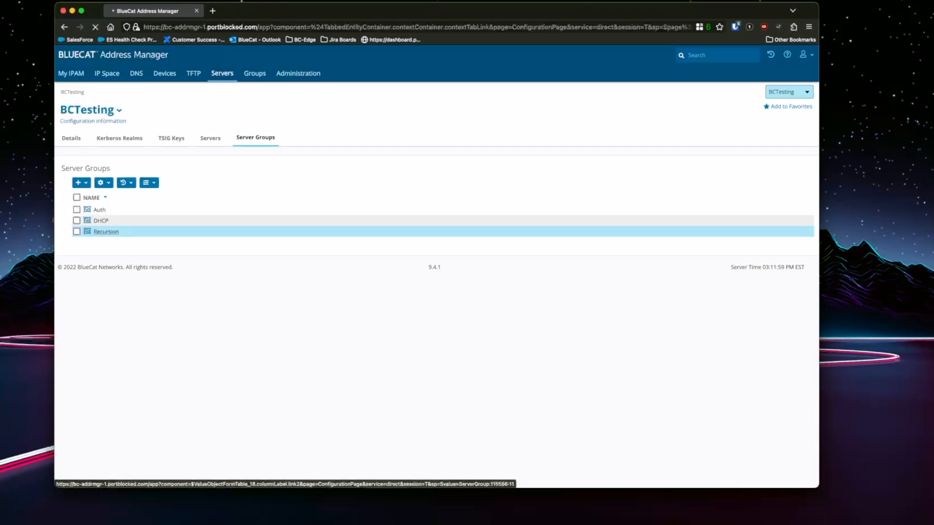
click(133, 138)
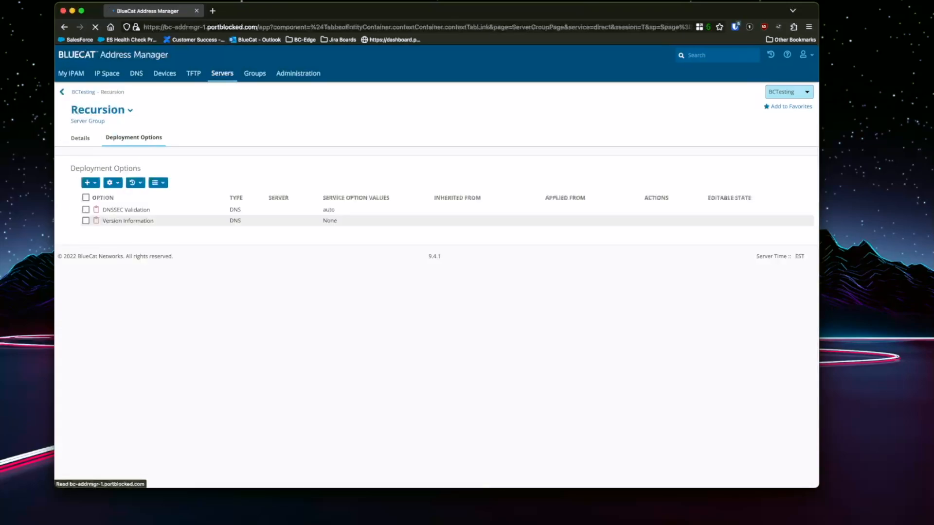
click(86, 221)
click(112, 183)
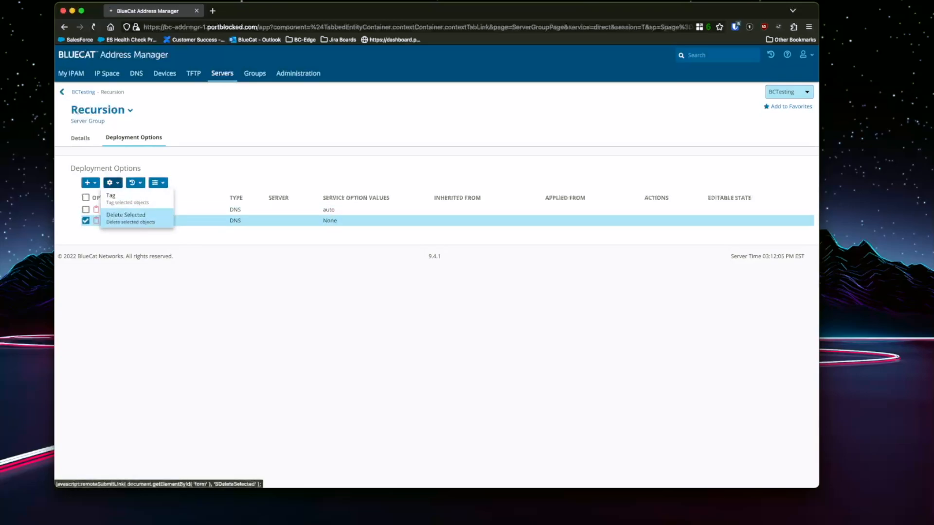
click(129, 222)
click(85, 231)
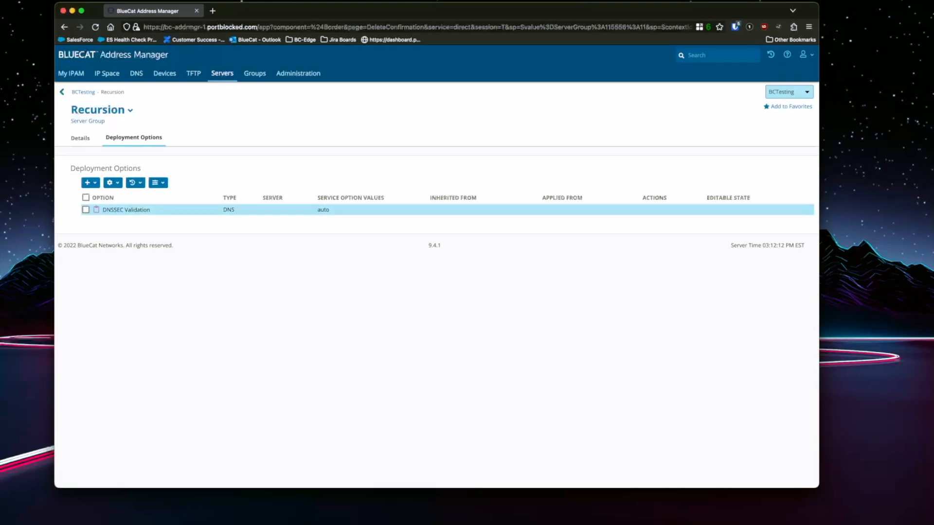
Deploy the two Recursion group servers, BCTest-BDDS-1 and BCTest-BDDS-2
click(222, 73)
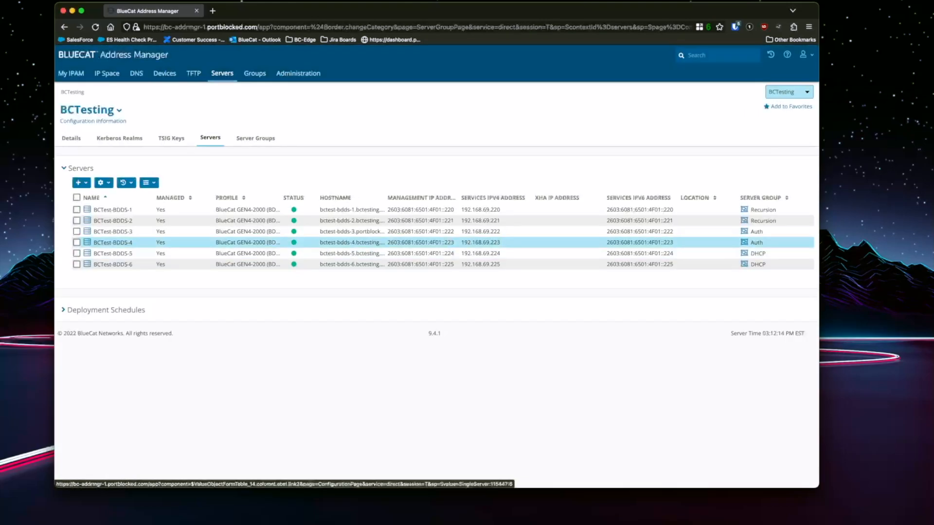
click(77, 210)
click(76, 220)
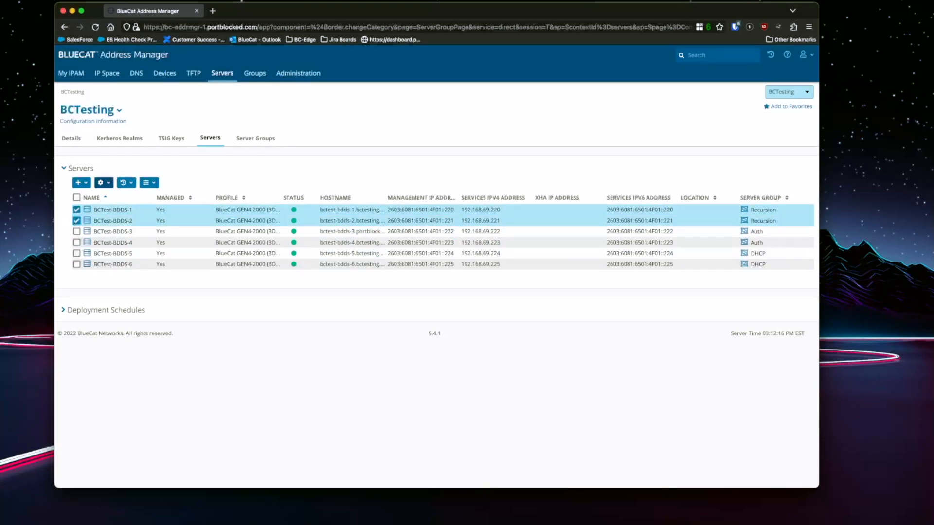
click(104, 183)
click(122, 296)
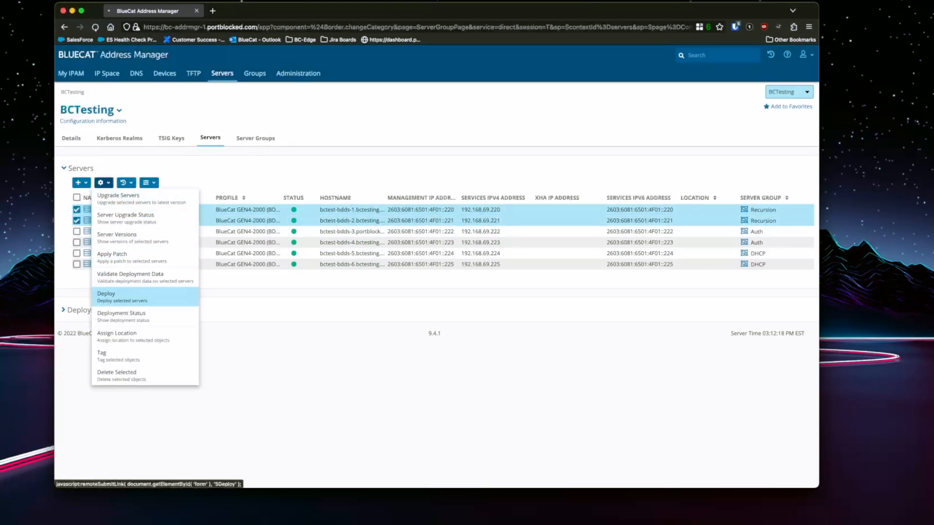
click(86, 370)
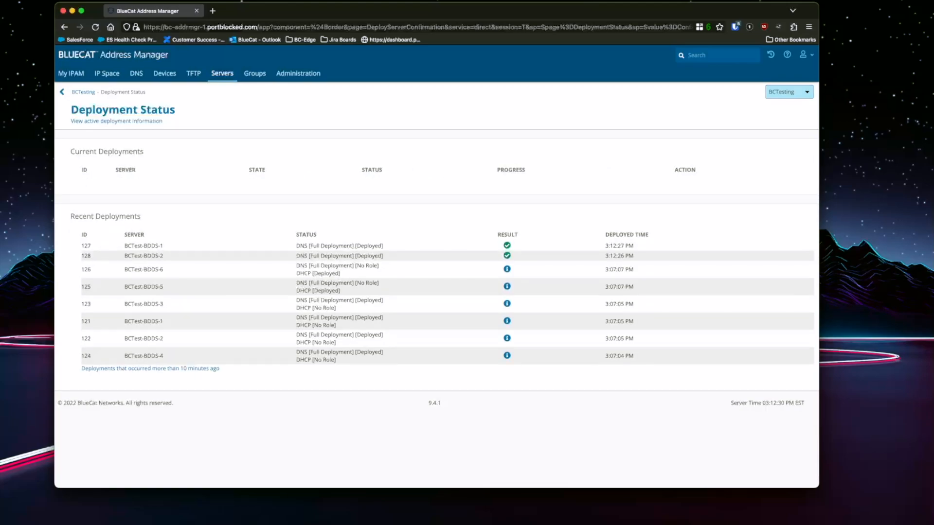
Check BCTest-BDDS-1's inherited deployment options and examine the version setting in its deployed DNS configuration
click(194, 73)
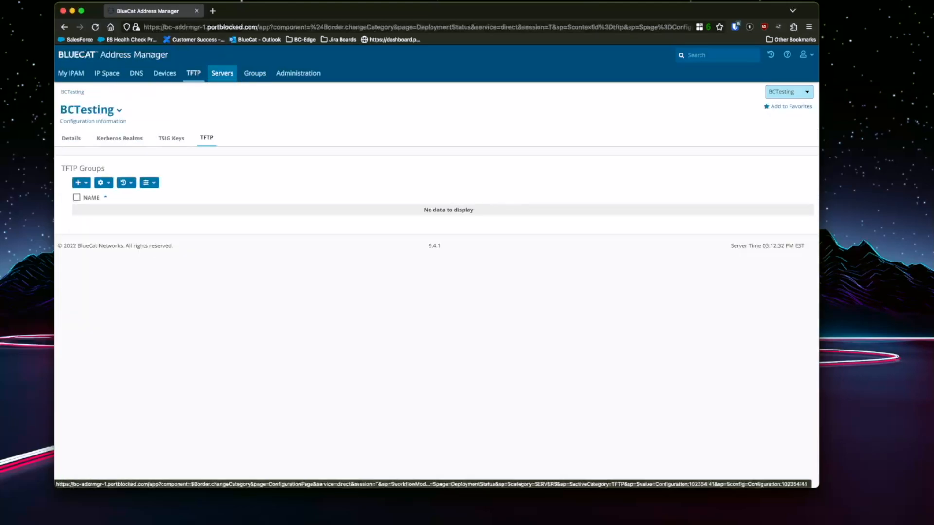
click(222, 73)
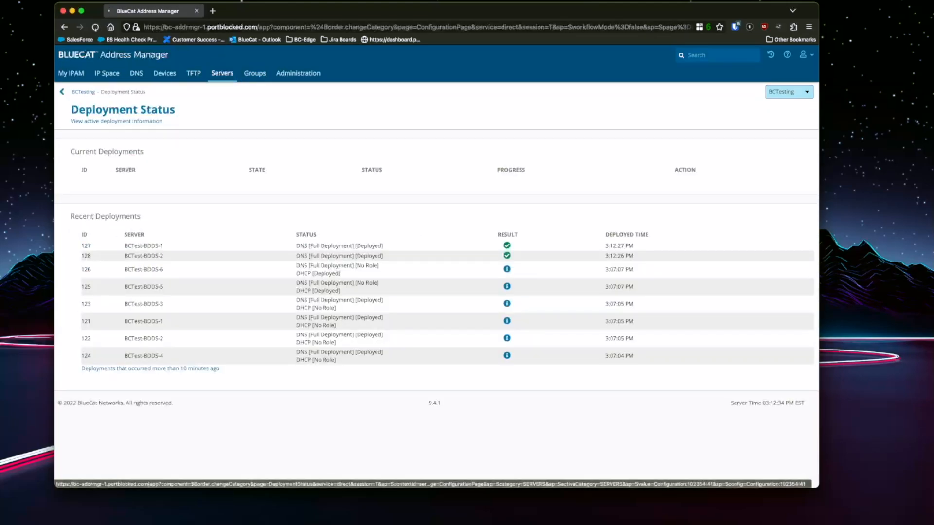
click(223, 73)
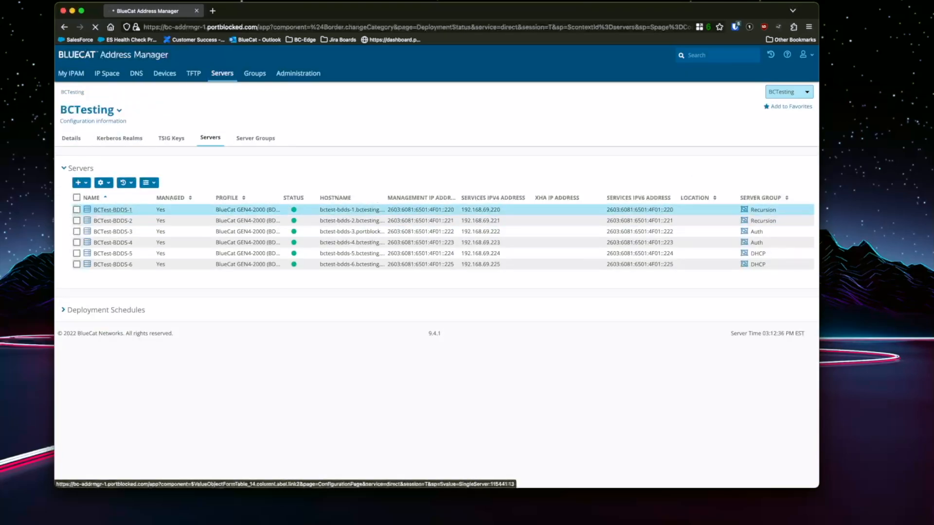
click(112, 210)
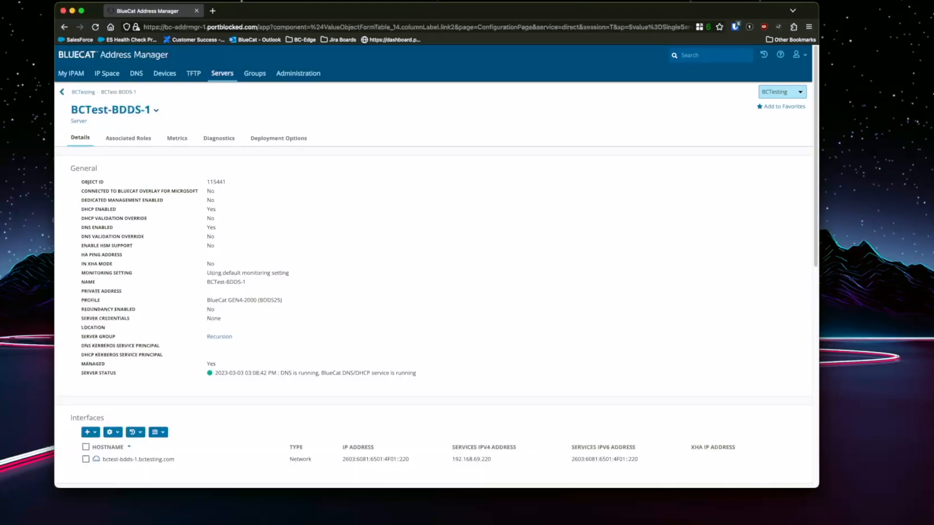
click(279, 138)
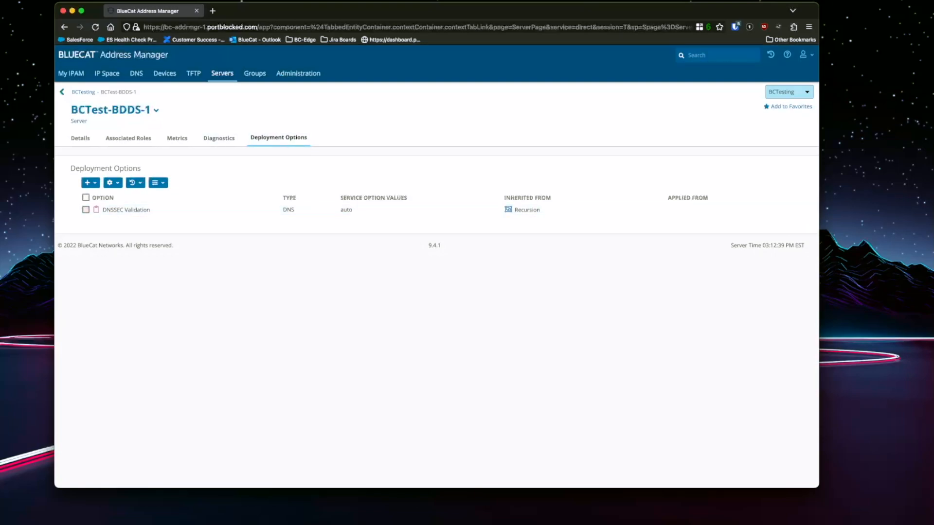
click(219, 139)
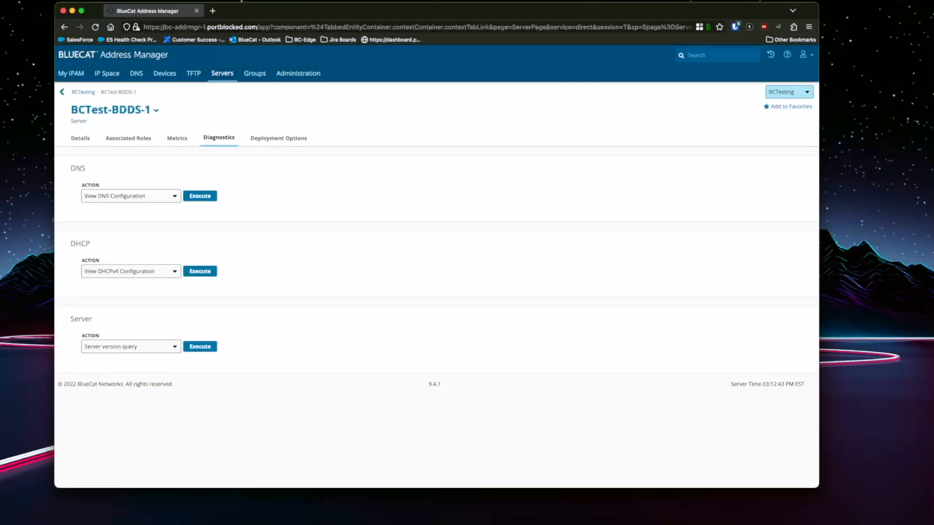
click(200, 196)
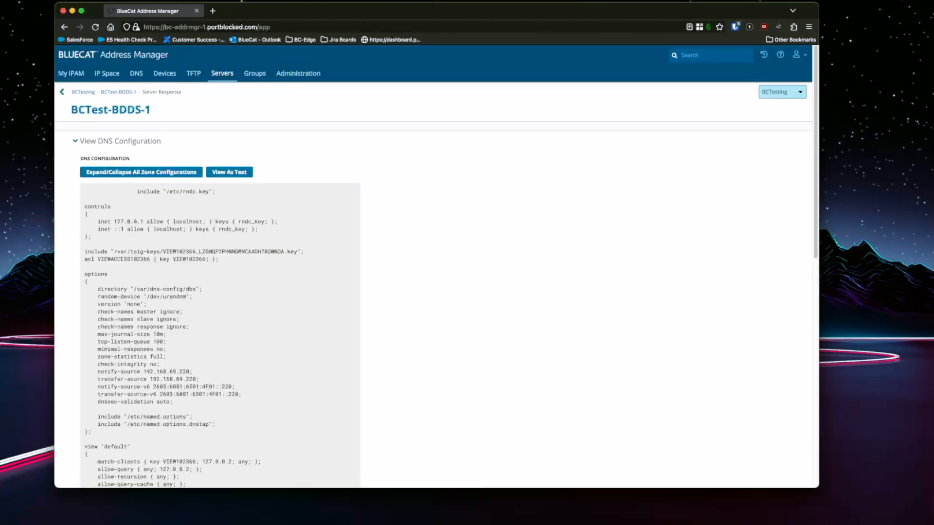
scroll(432, 292, down, 2)
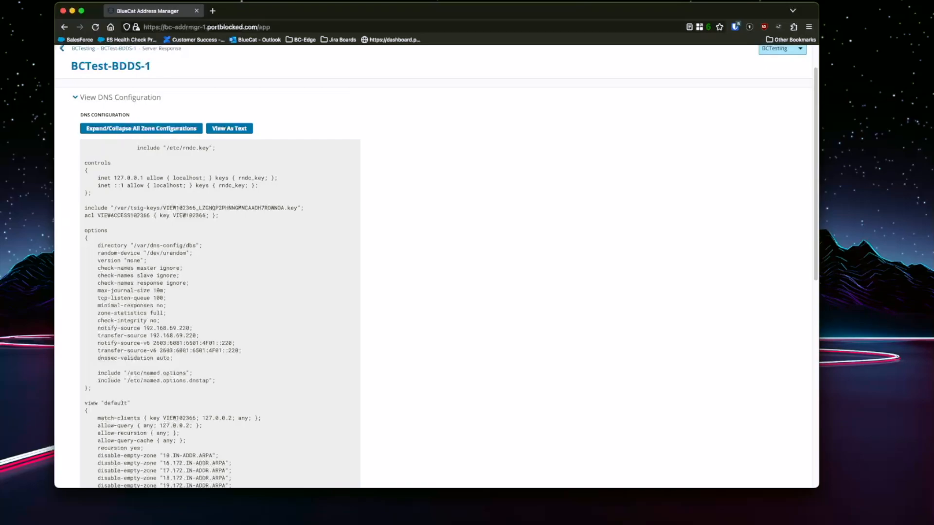
scroll(433, 266, up, 2)
Examine the version setting in BCTest-BDDS-2's redeployed DNS configuration, then leave for the server list
click(83, 92)
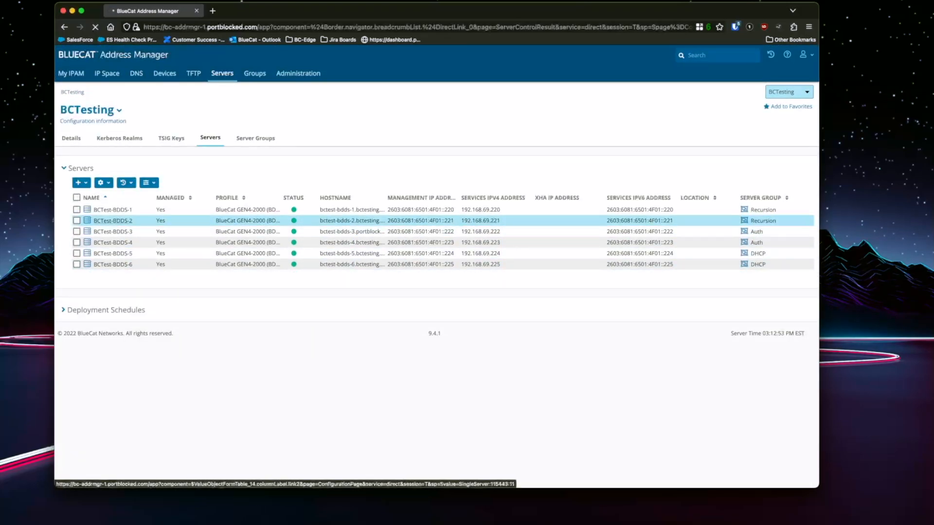
click(113, 221)
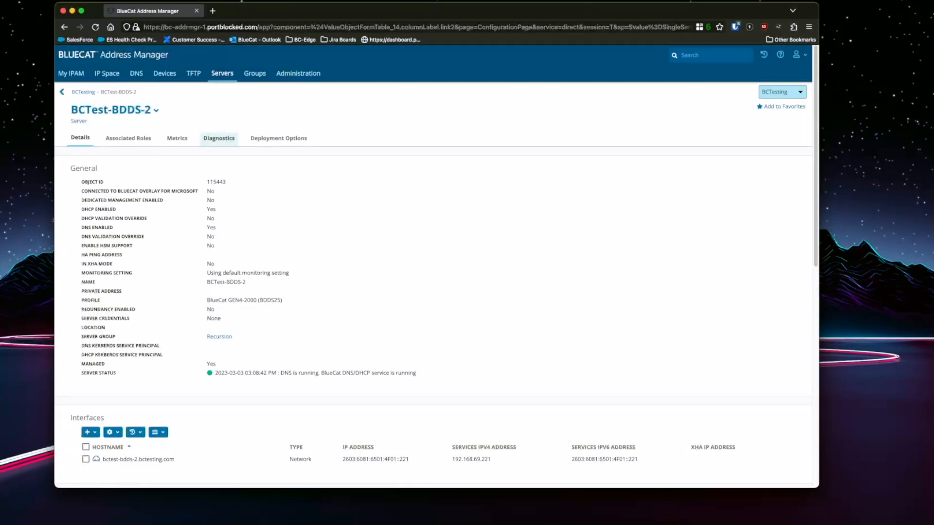
click(219, 139)
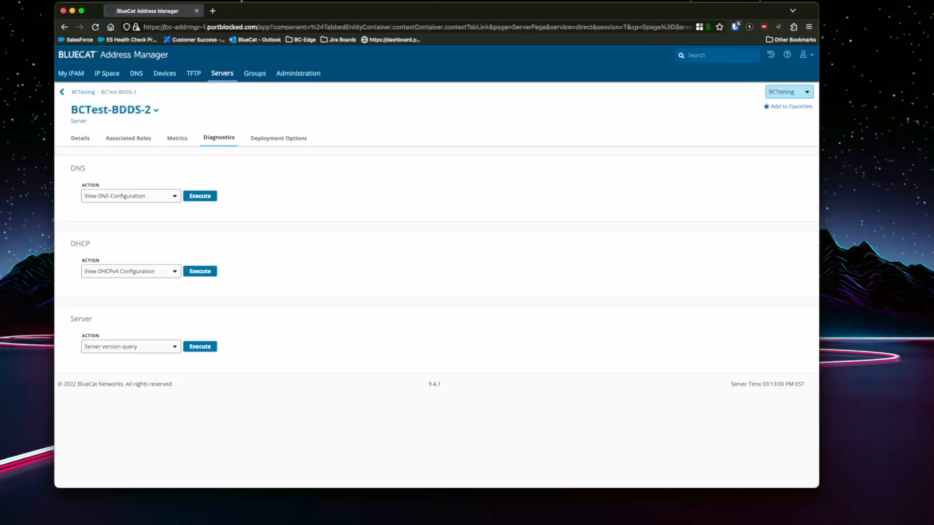
click(200, 196)
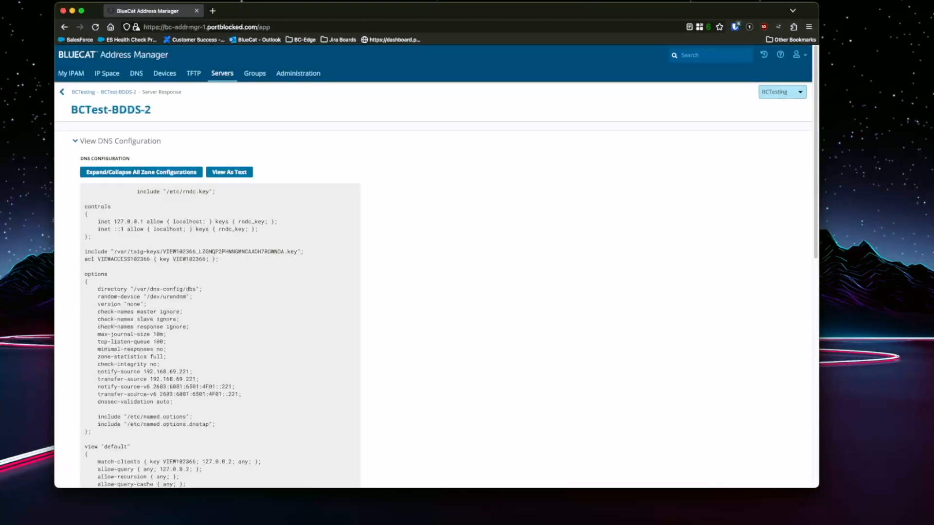
scroll(437, 267, down, 2)
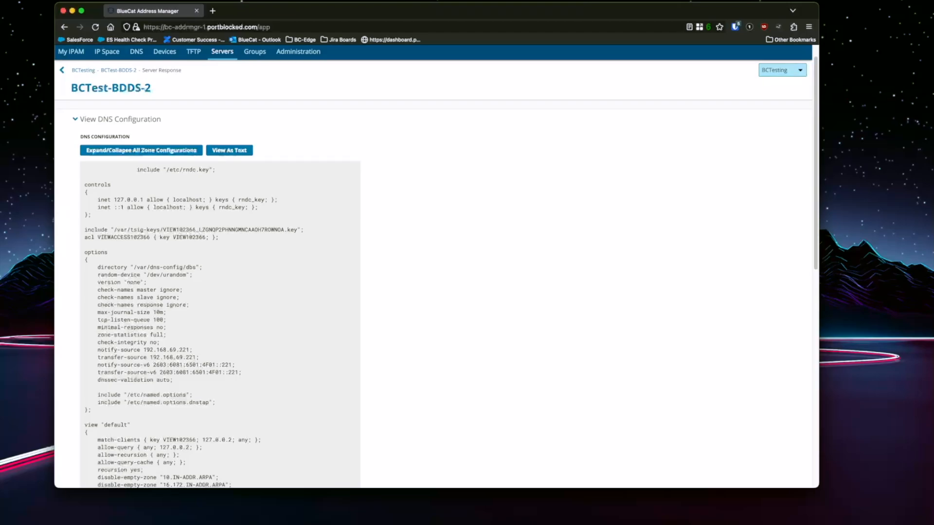
scroll(271, 153, up, 2)
click(222, 73)
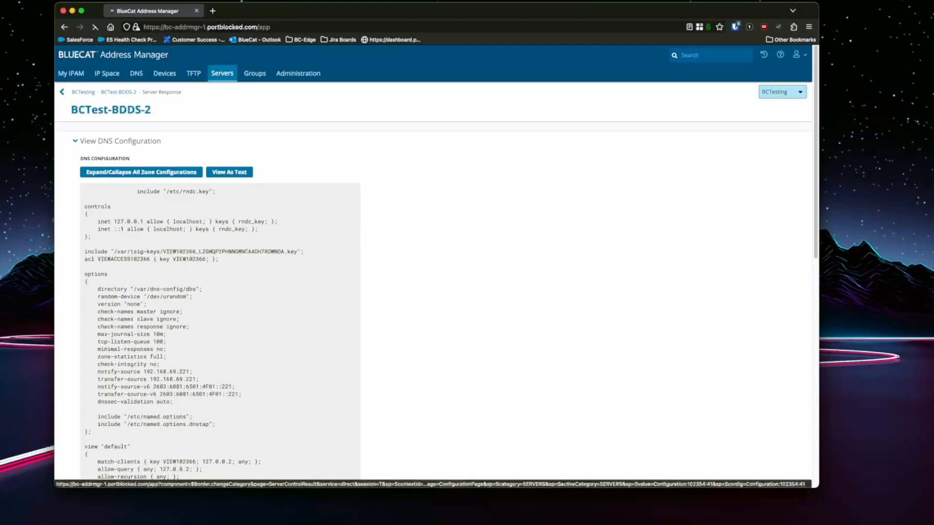